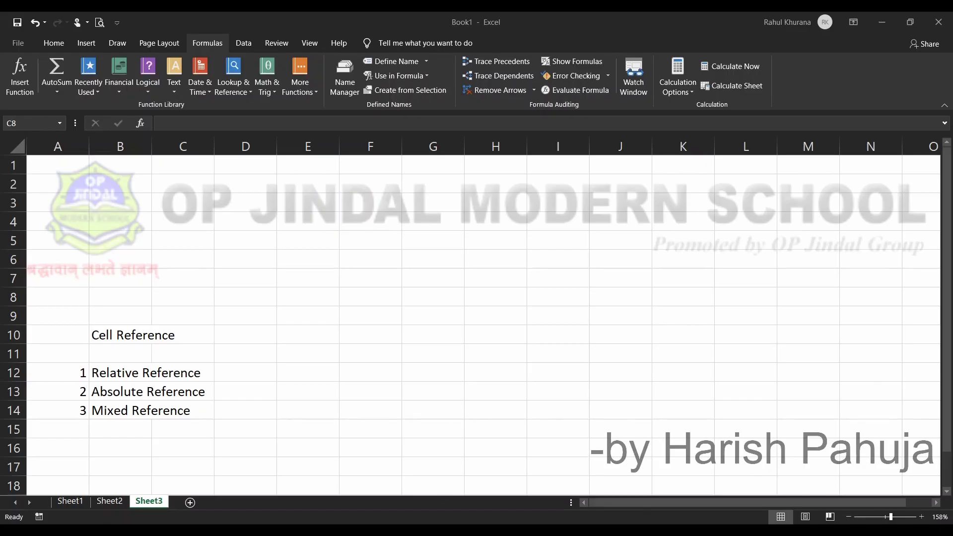
Step: Open Sheet1 containing the monthly units sold table
key("alt+Tab")
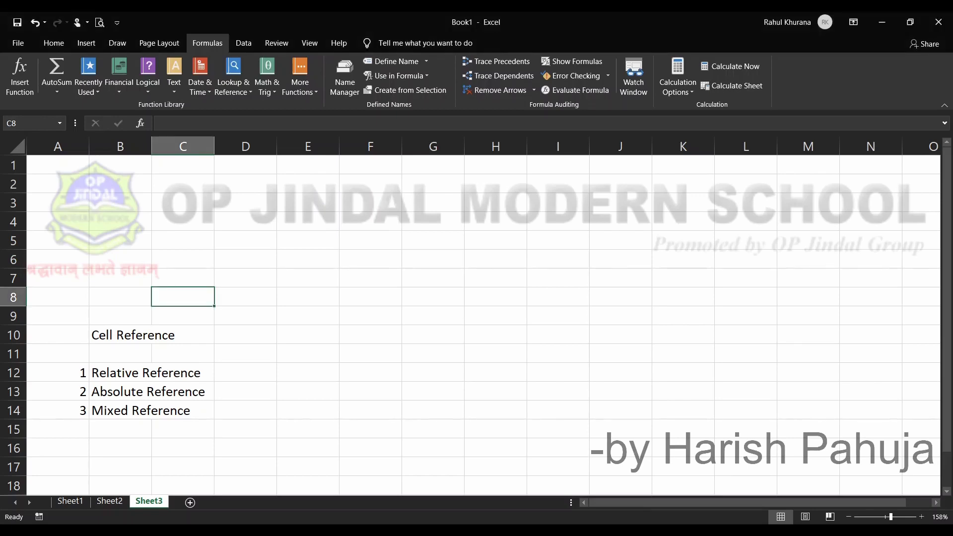
left_click(109, 335)
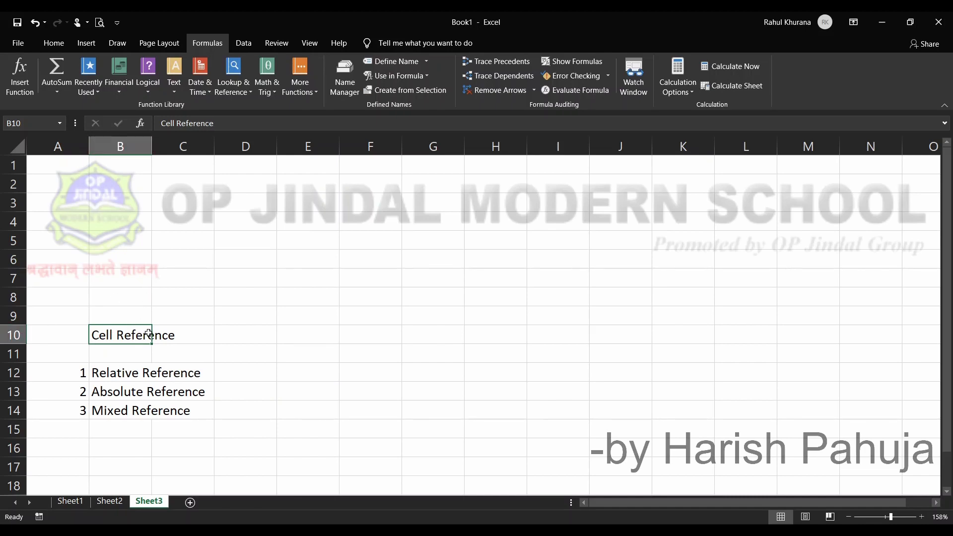
left_click(218, 334)
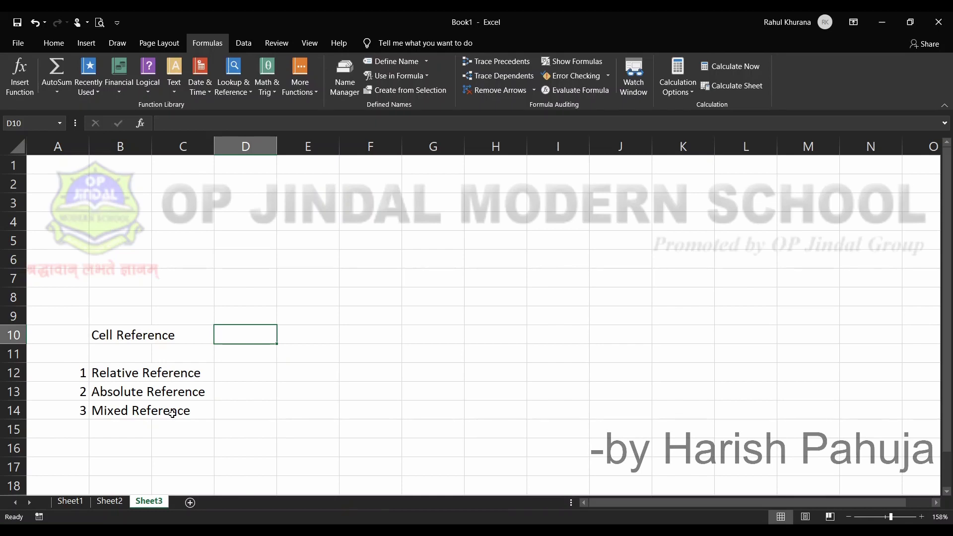
left_click(106, 502)
left_click(76, 502)
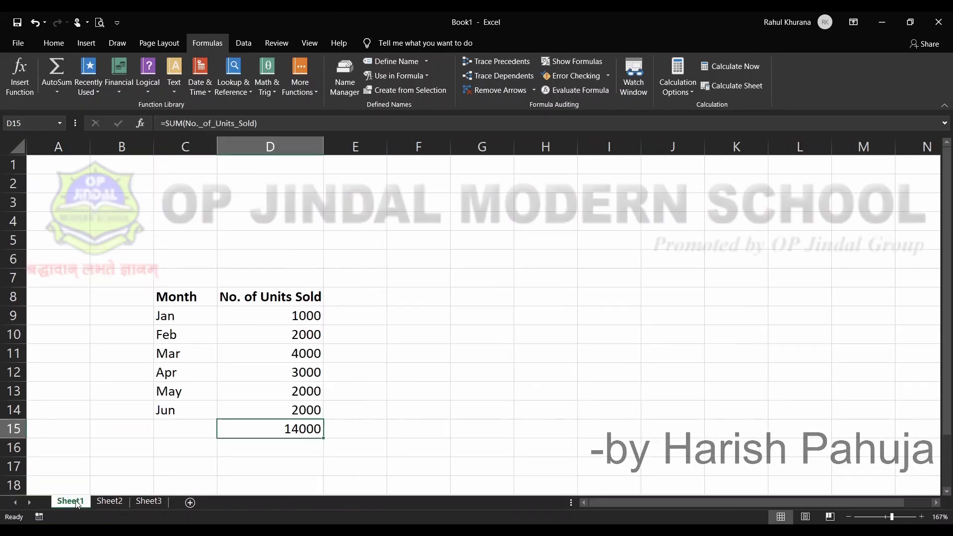
Step: Examine the entries in the Month and No. of Units Sold columns of the table
left_click(278, 373)
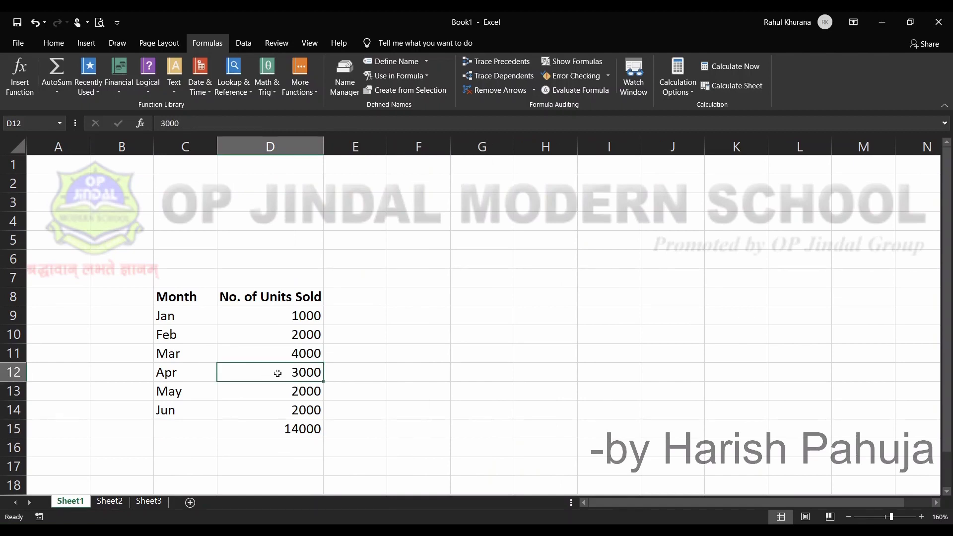
key("Up")
key("Up")
key("Up")
key("Up")
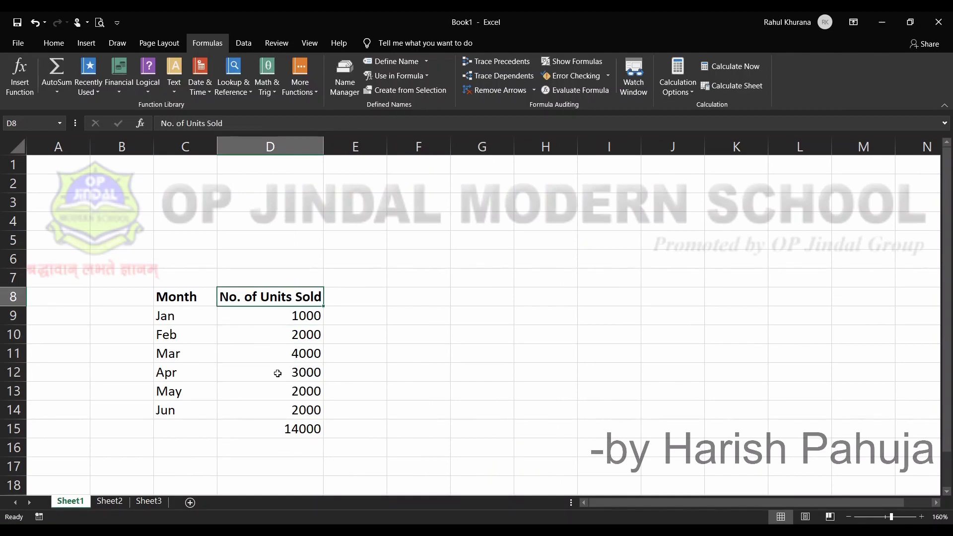
key("Left")
key("Down")
key("Down")
key("Down")
key("Down")
key("Down")
key("Down")
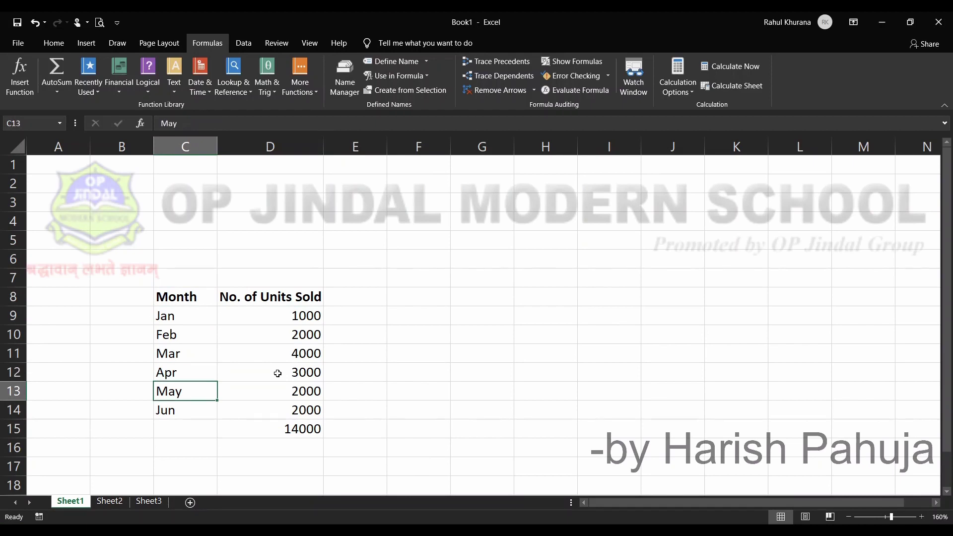
key("Right")
key("Up")
key("Up")
key("Up")
key("Up")
key("Up")
Step: Delete the total in cell D15 below the No. of Units Sold column
key("Down")
key("Down")
key("Down")
key("Down")
key("Down")
key("Down")
key("Delete")
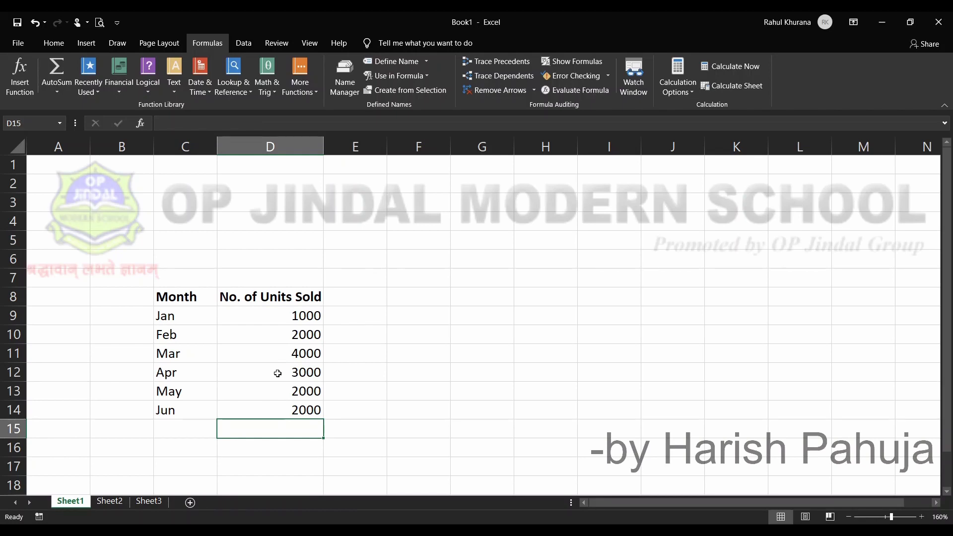
Step: Add the column header "Expenses" in cell E8, beside No. of Units Sold
key("Up")
key("Up")
key("Up")
key("Up")
key("Up")
key("Up")
key("Up")
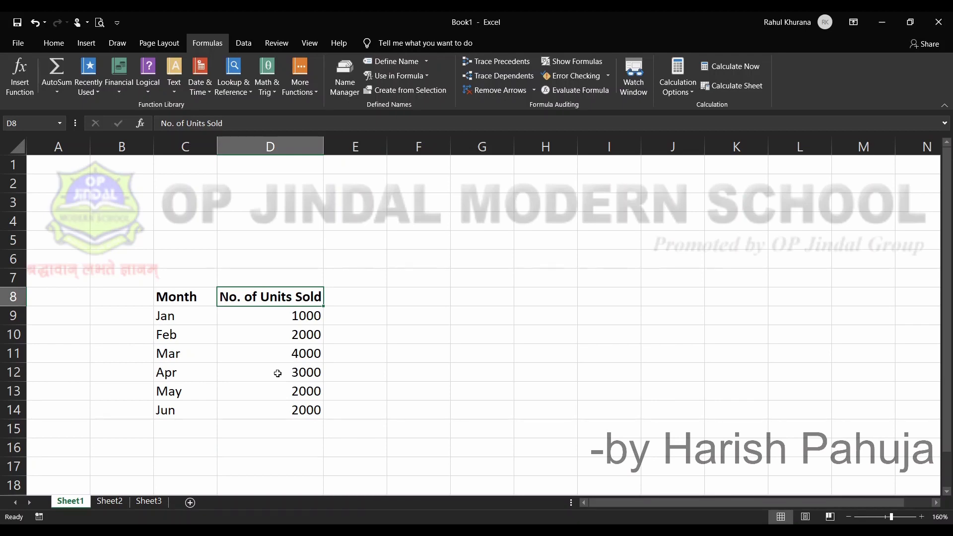
key("Right")
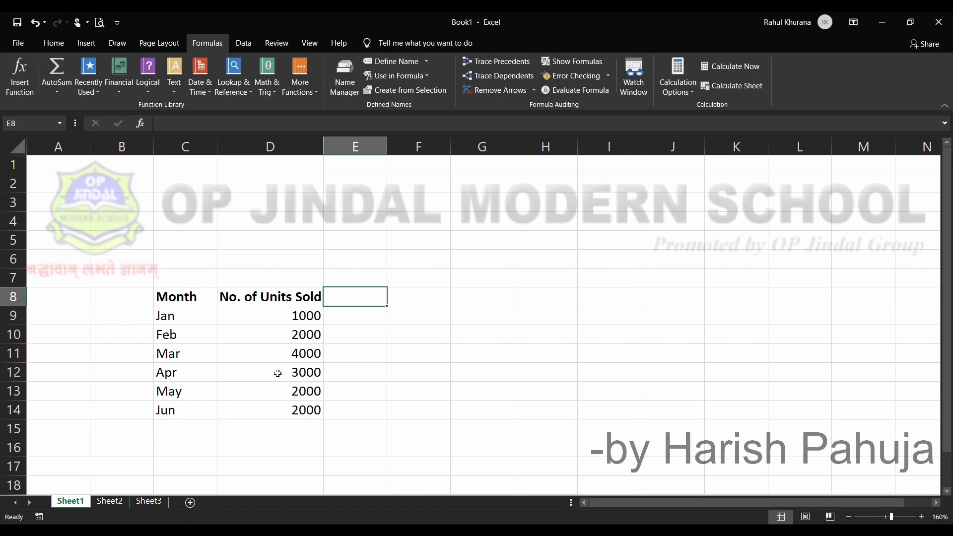
type("Expem")
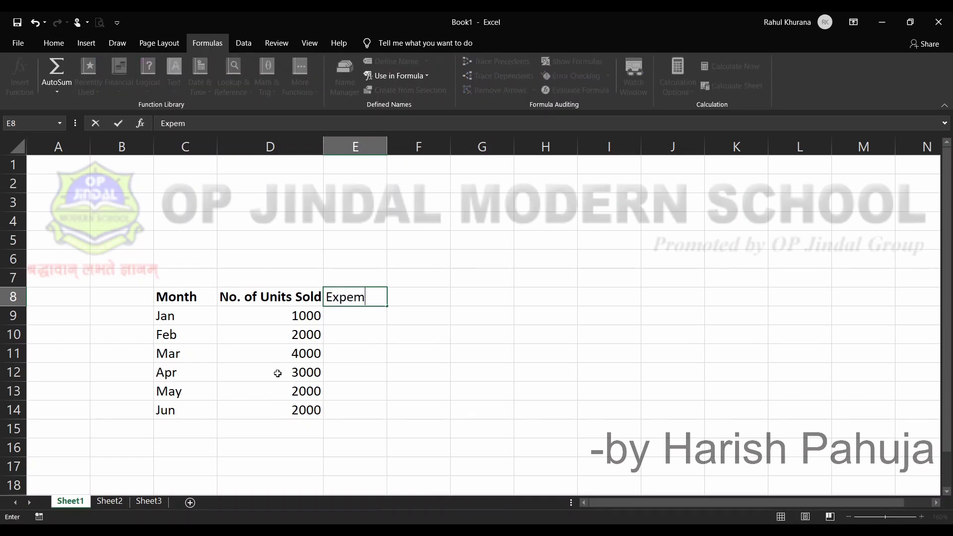
key("BackSpace")
type("nses")
key("Return")
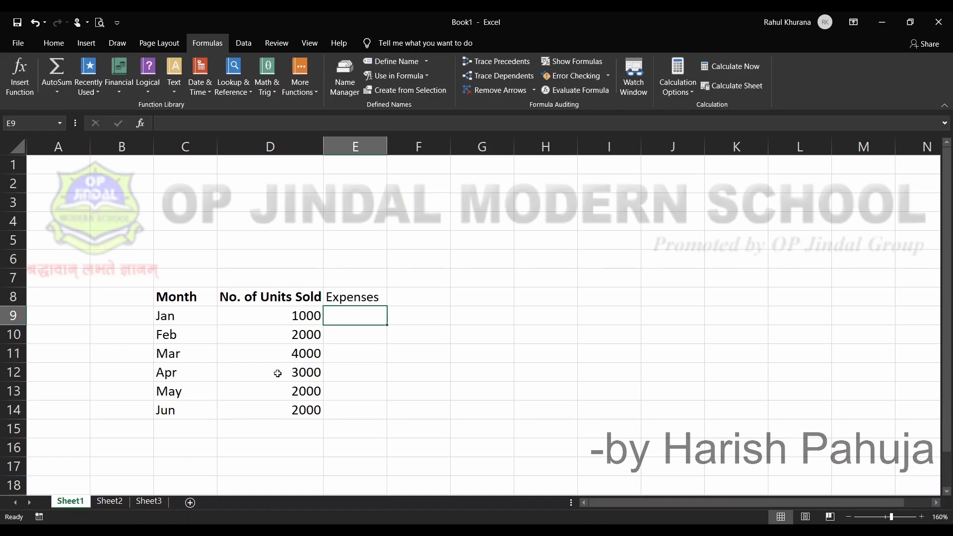
Step: Enter the Jan to Jun expenses 100, 200, 190, 120, 170 and 150 in cells E9 to E14
type("100")
key("Return")
type("2")
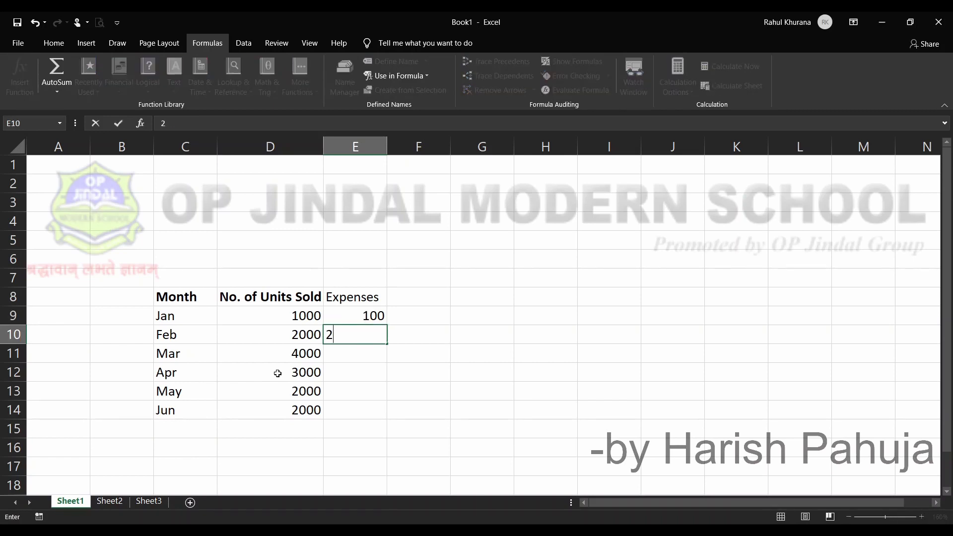
type("00")
key("Return")
type("190")
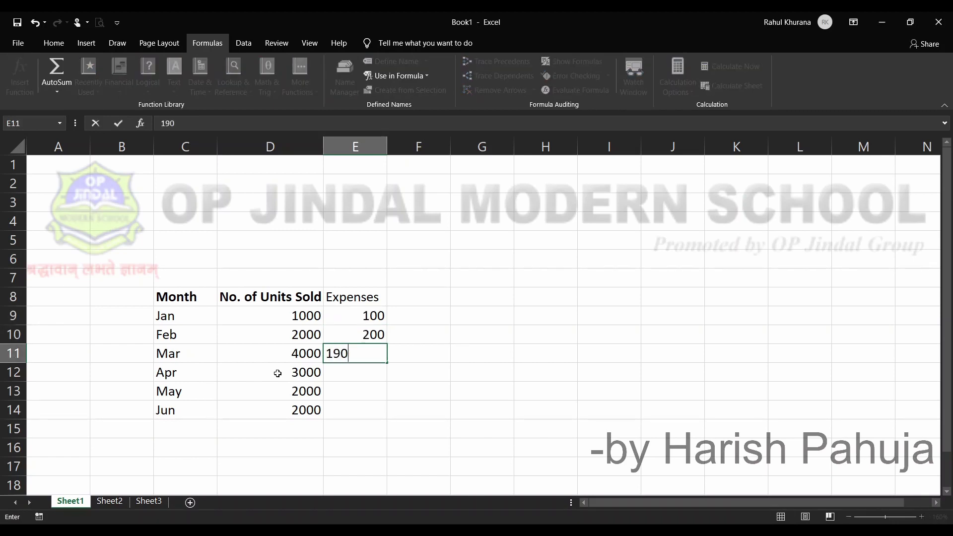
key("Return")
type("120")
key("Return")
type("170")
key("Return")
type("150")
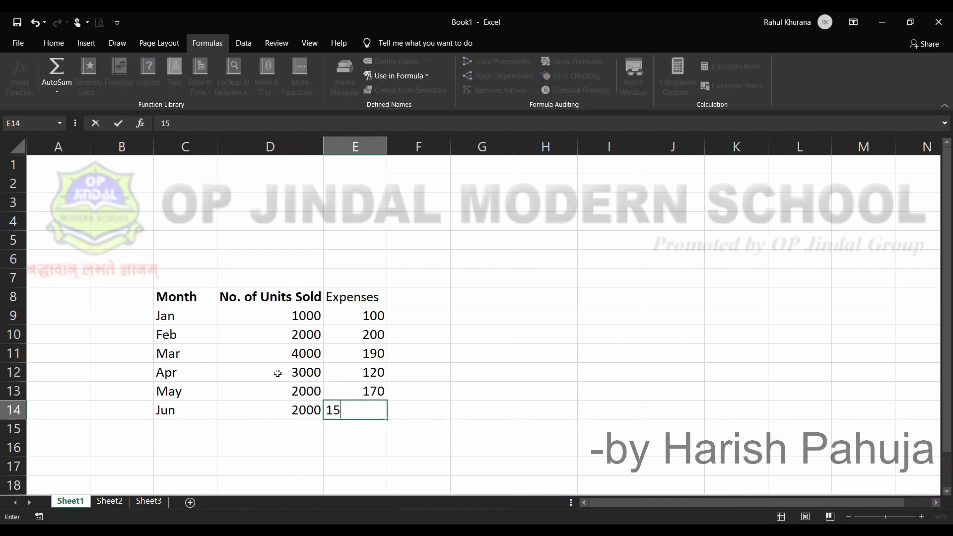
key("Return")
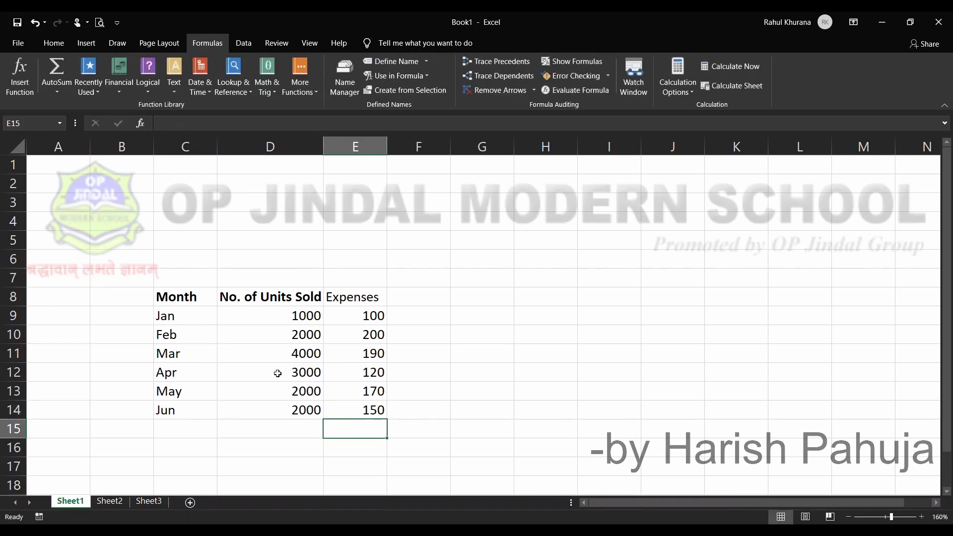
Step: Add the column header "XYZ" in cell F8, beside Expenses
key("Up")
key("Up")
key("Up")
key("Up")
key("Up")
key("Up")
key("Up")
key("Right")
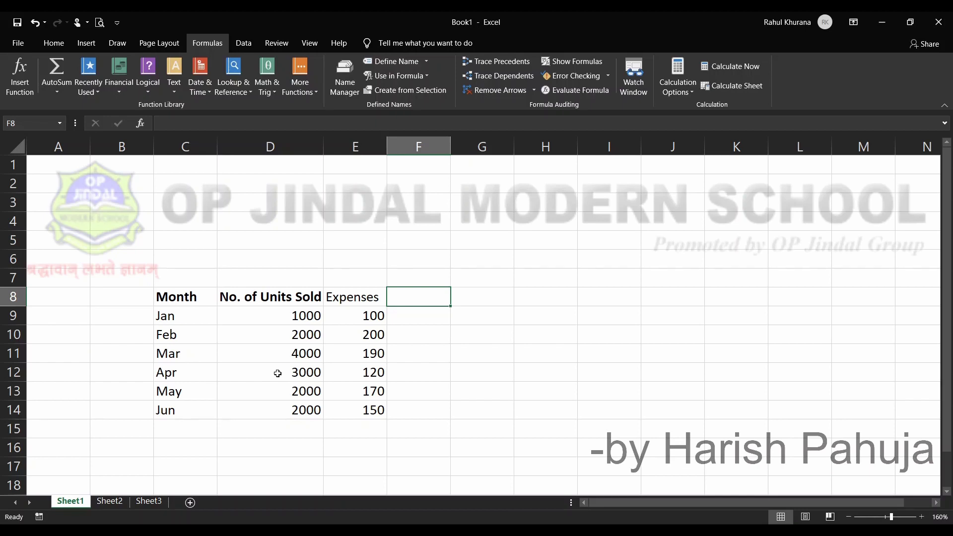
type("XYZ")
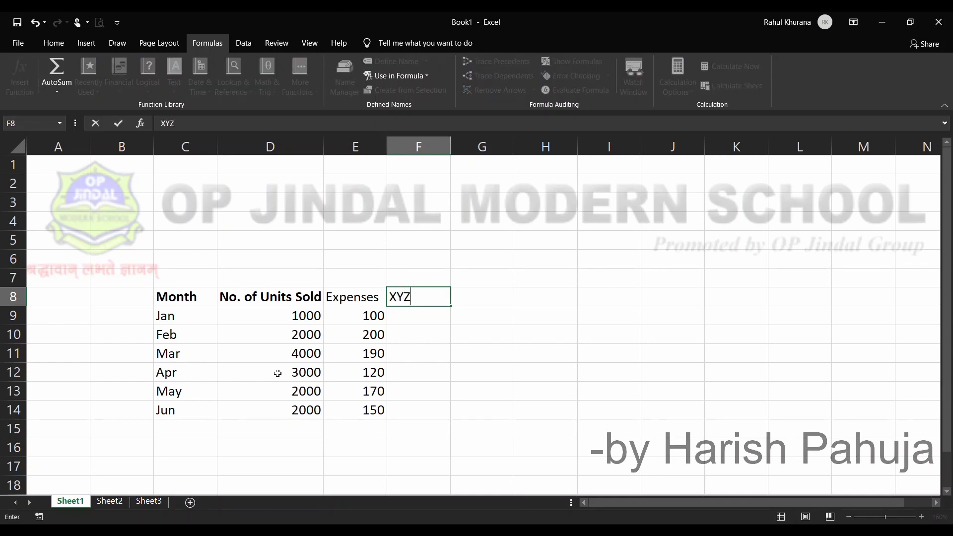
key("Return")
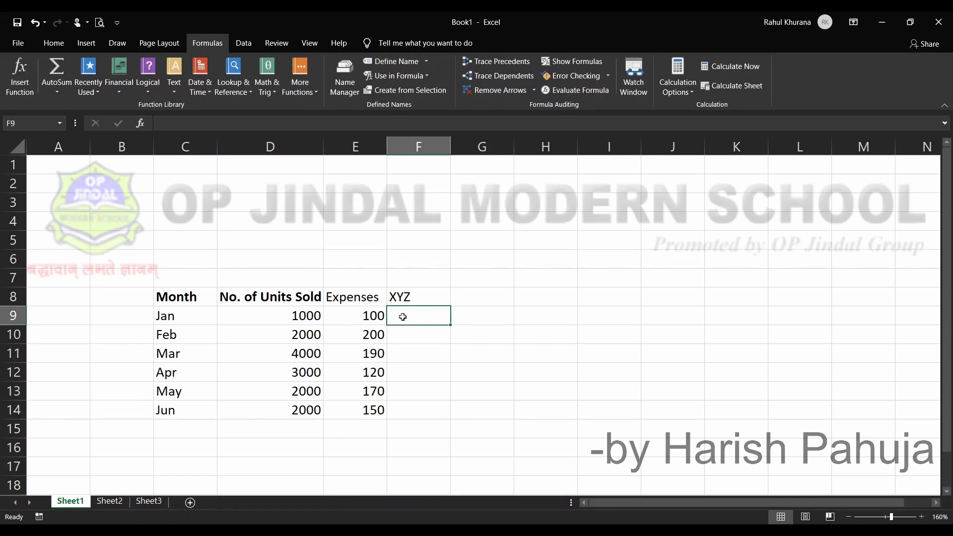
Step: Enter the formula =D9+E9 in cell F9 and fill it down through F14
type("=")
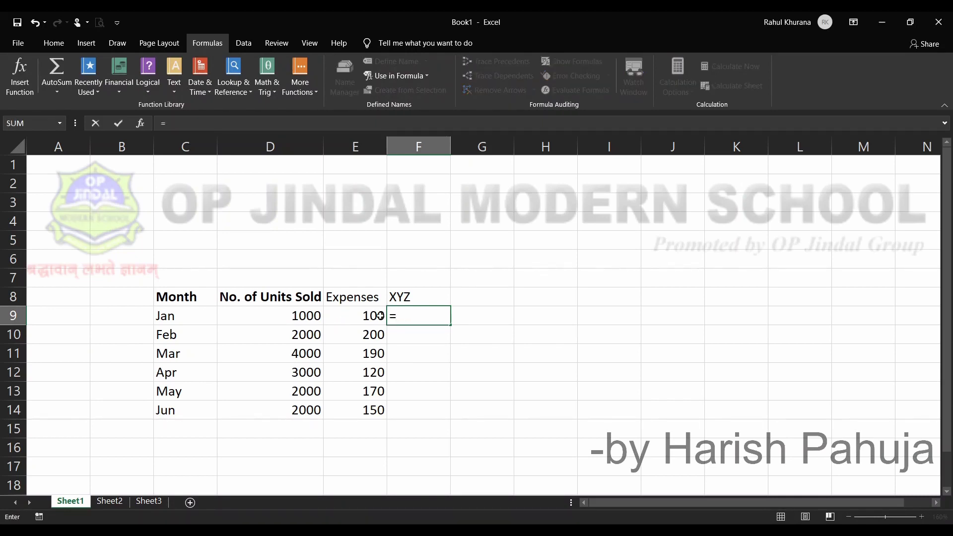
left_click(299, 316)
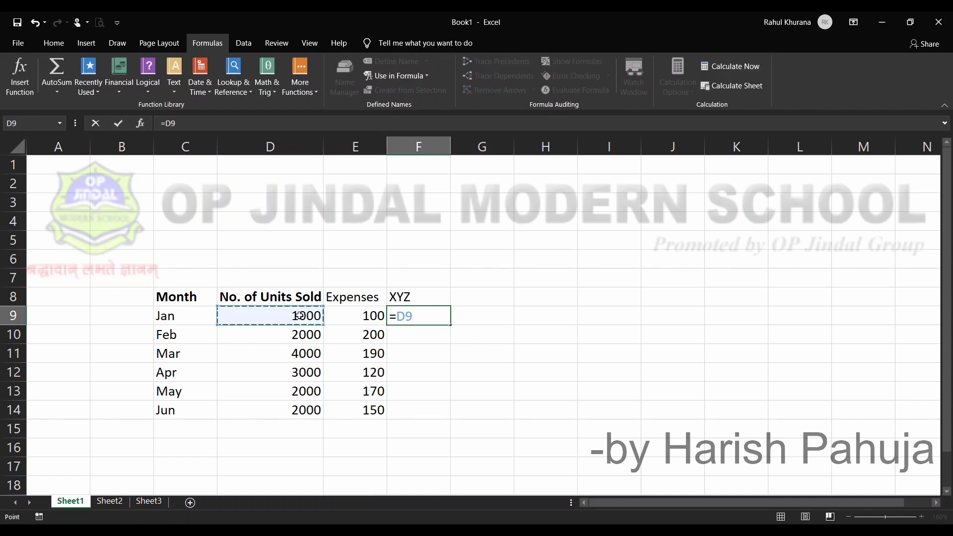
type("+")
left_click(357, 316)
key("Return")
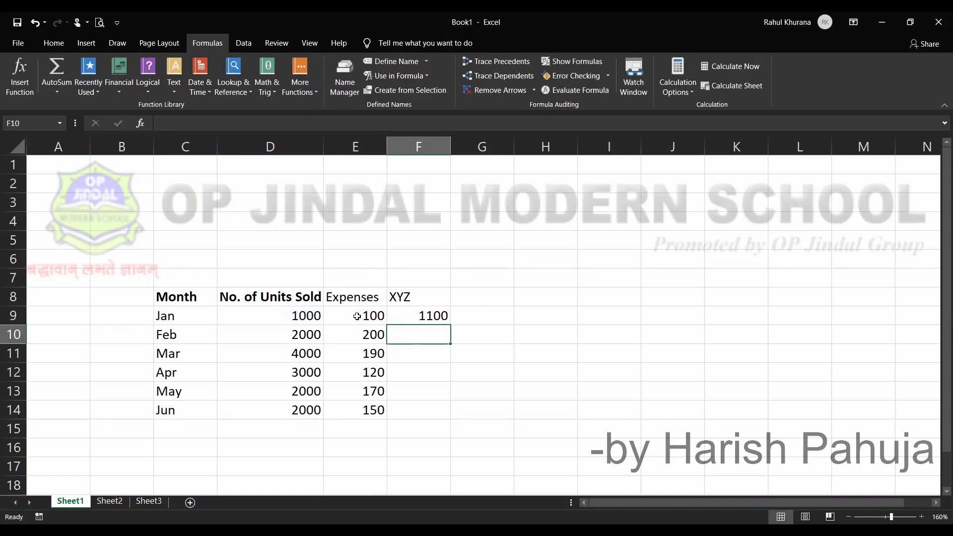
left_click(434, 316)
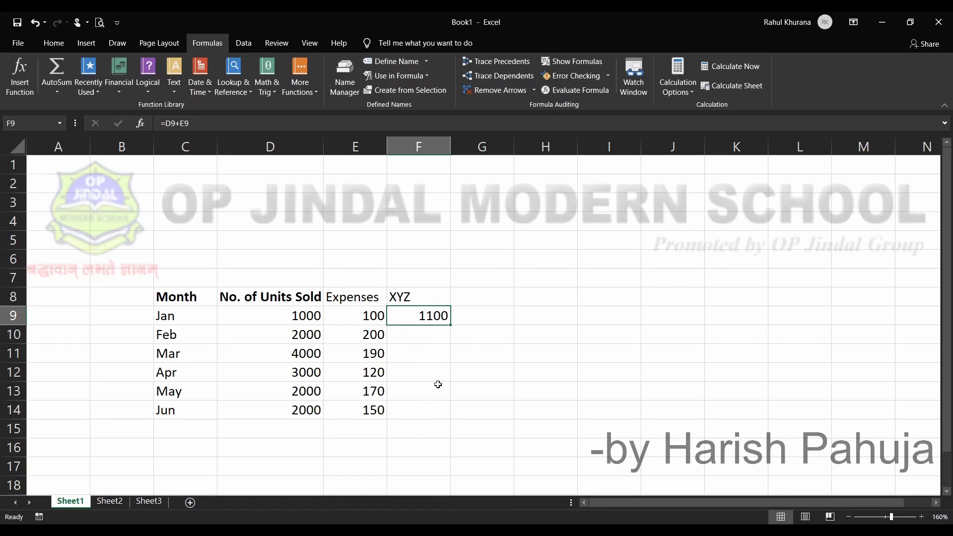
left_click_drag(450, 323, 453, 418)
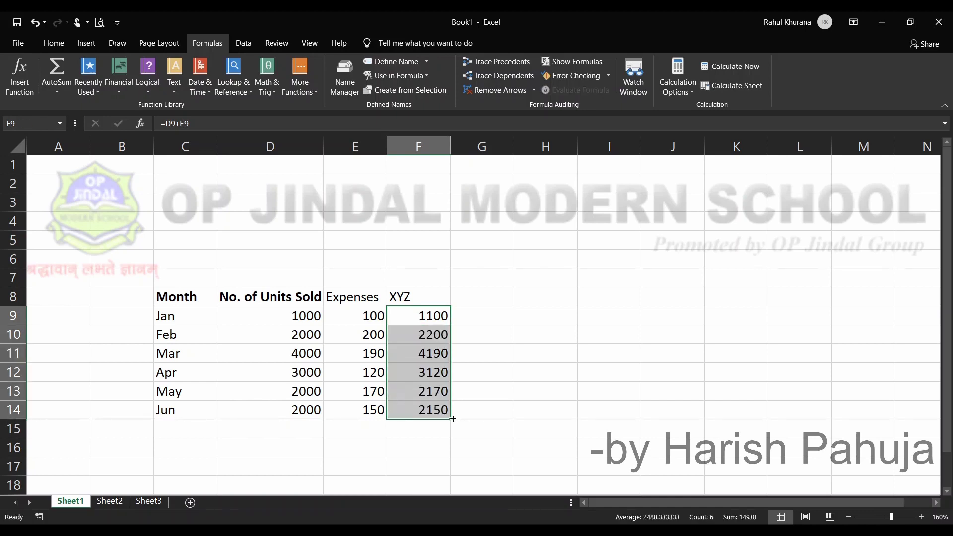
Step: Examine the formulas in cells F9 to F14 to compare how their relative references change from row to row
left_click(417, 316)
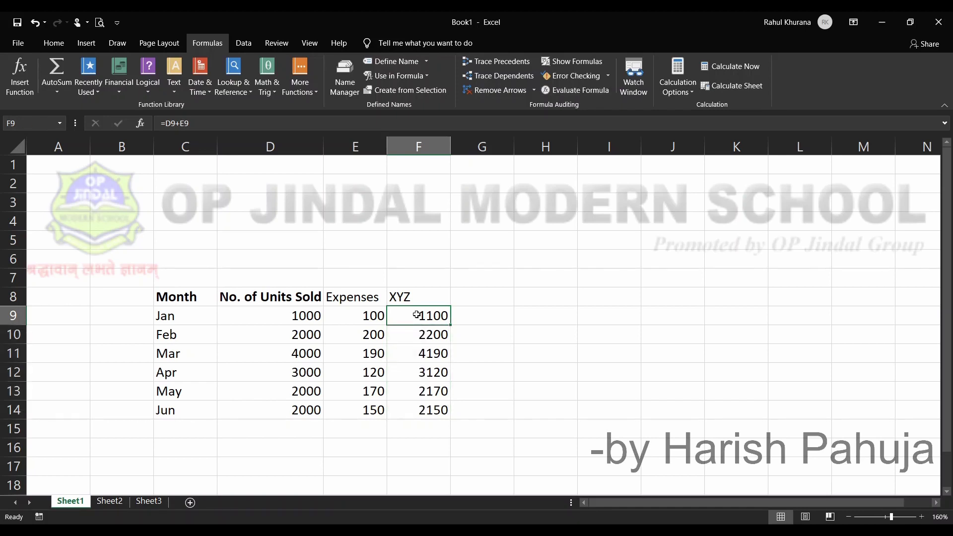
key("Down")
key("Down")
key("Down")
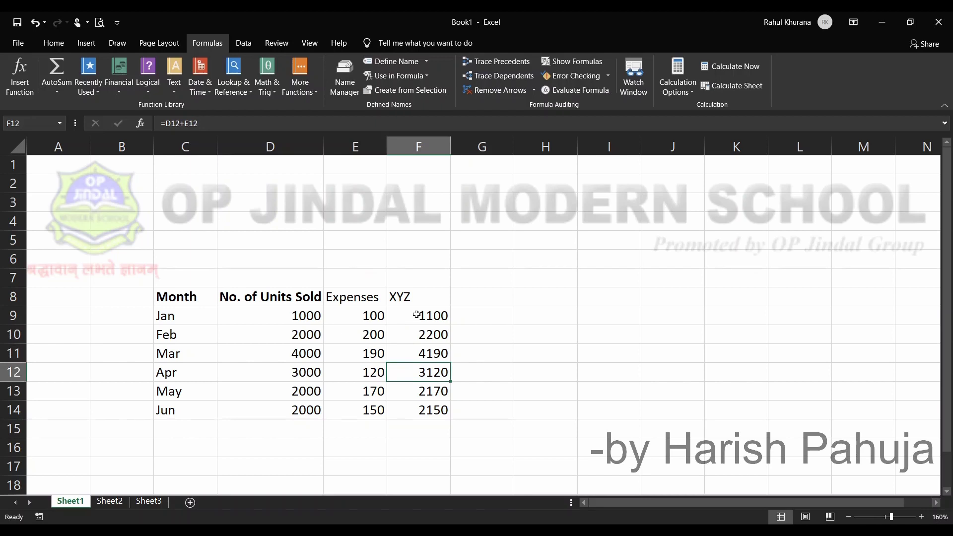
key("Down")
key("Down")
key("Up")
key("Up")
key("Up")
key("Up")
key("Up")
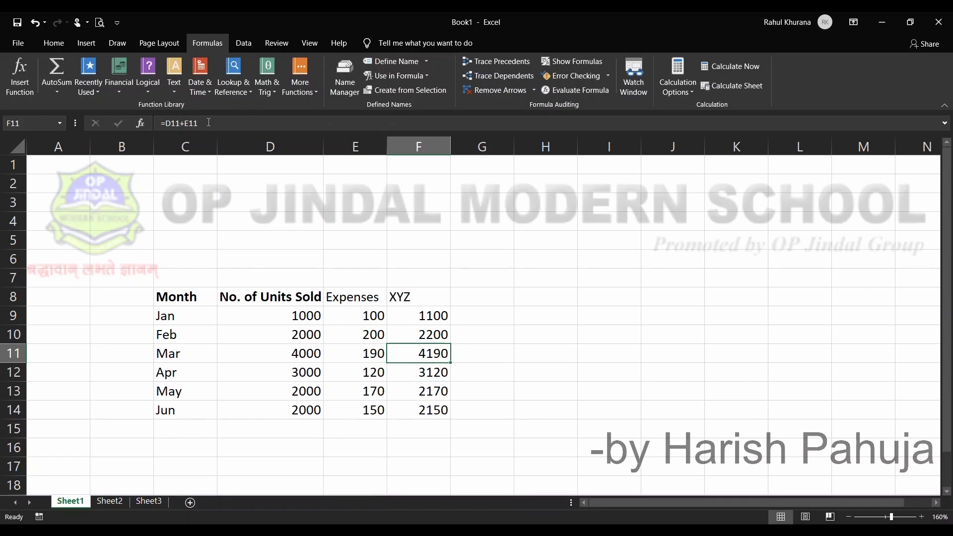
key("Down")
key("Down")
key("Down")
key("Down")
key("Down")
key("Up")
key("Up")
key("Up")
key("Up")
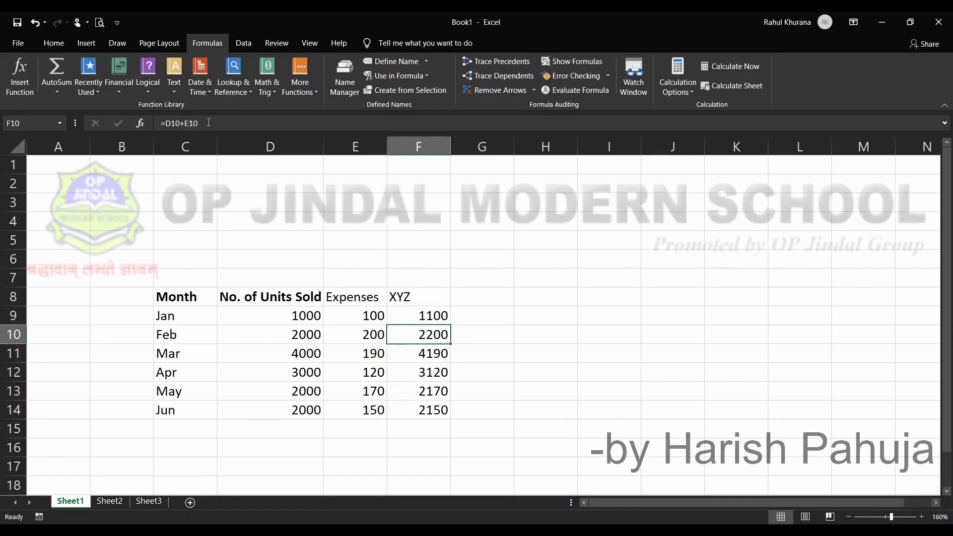
key("Up")
key("Down")
key("Down")
key("Down")
key("Down")
key("Down")
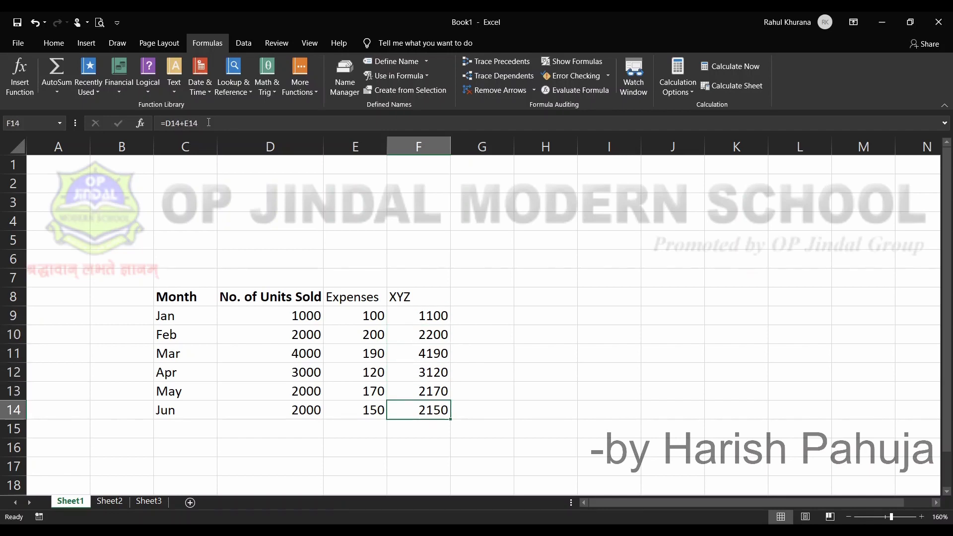
key("Up")
key("Up")
key("Up")
key("Up")
key("Up")
key("Down")
key("Down")
key("Down")
key("Down")
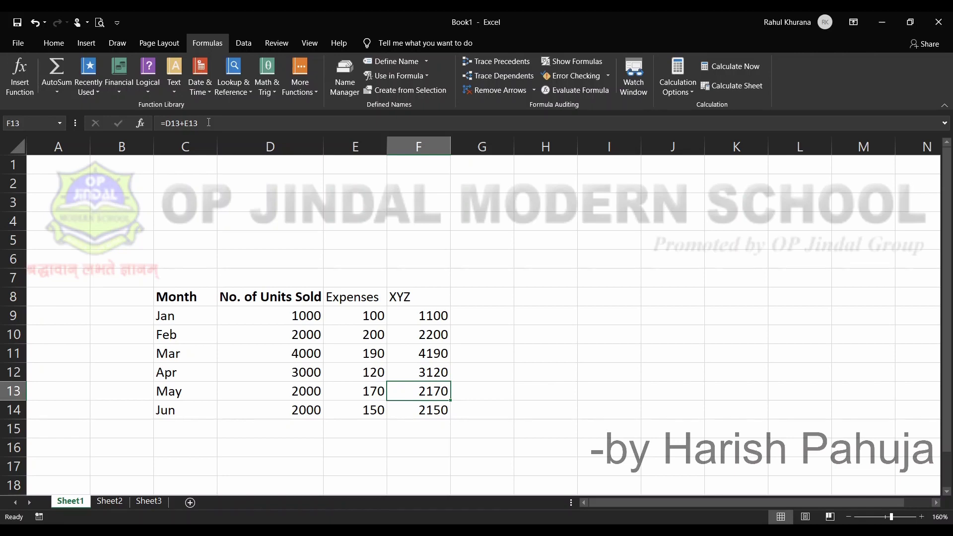
key("Up")
key("Up")
key("Up")
key("Up")
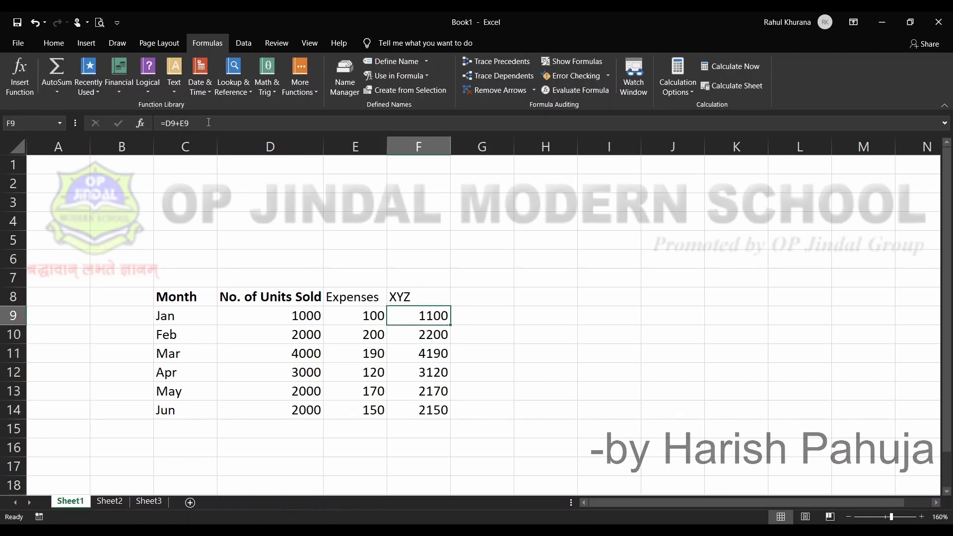
key("Down")
key("Down")
key("Down")
key("Down")
key("Down")
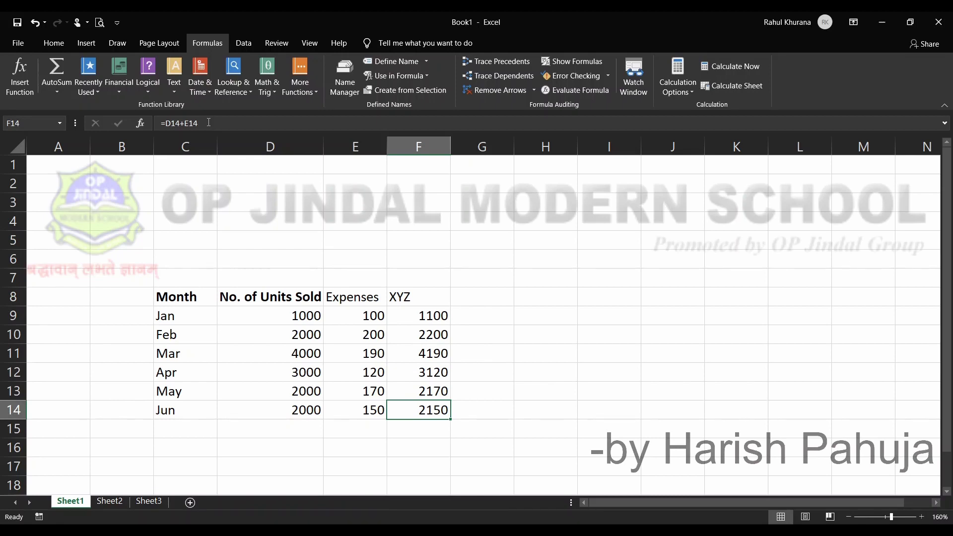
key("Up")
key("Up")
key("Up")
key("Up")
key("Up")
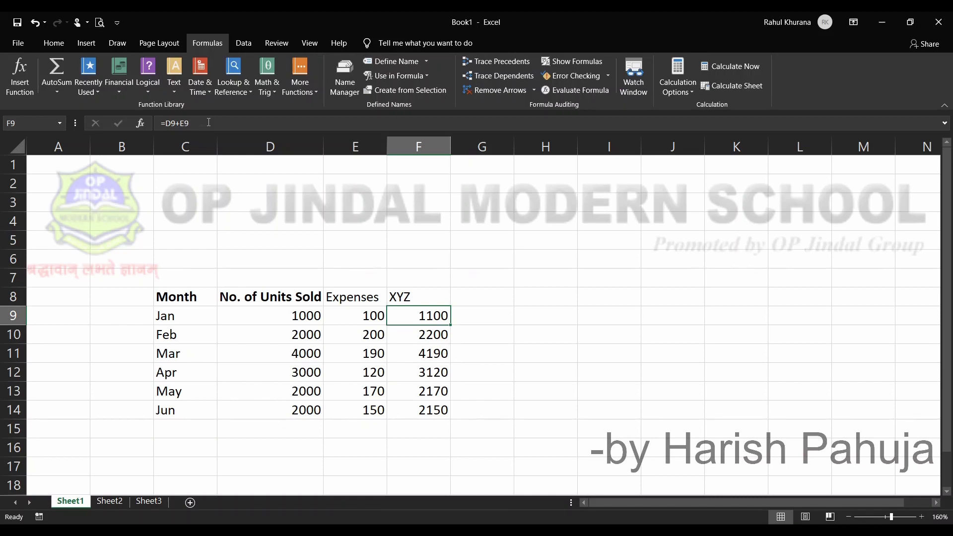
Step: Enter the constant 100 in cell H7, above and to the right of the table
key("Up")
key("Right")
key("Right")
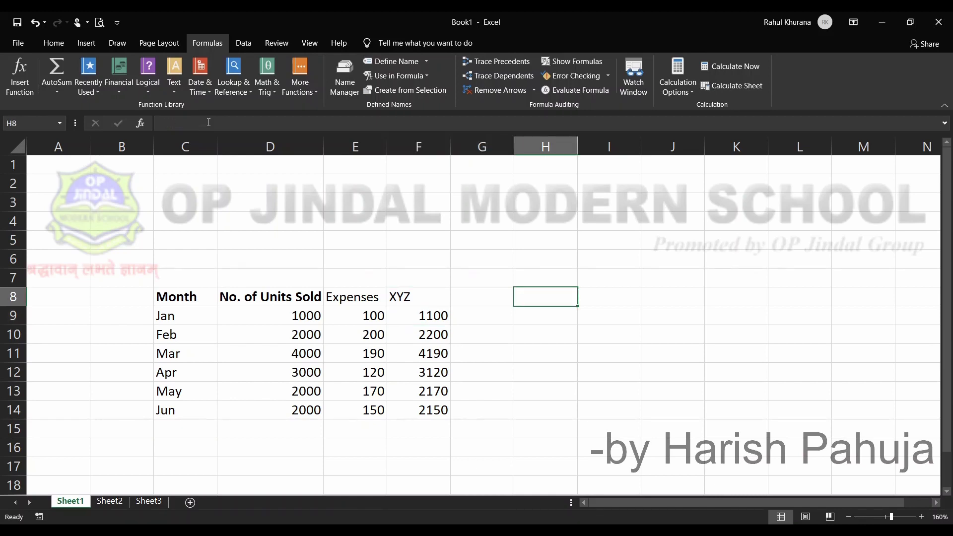
key("Up")
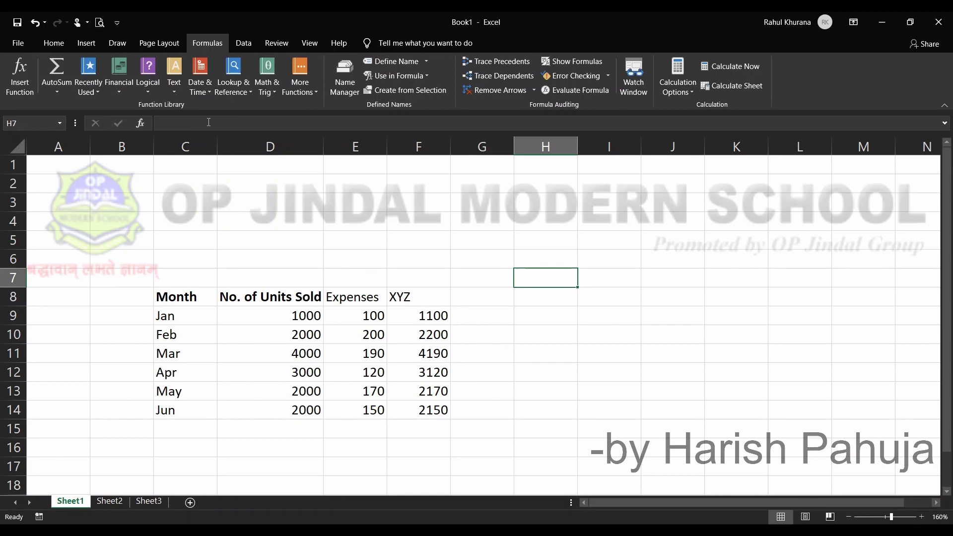
type("100")
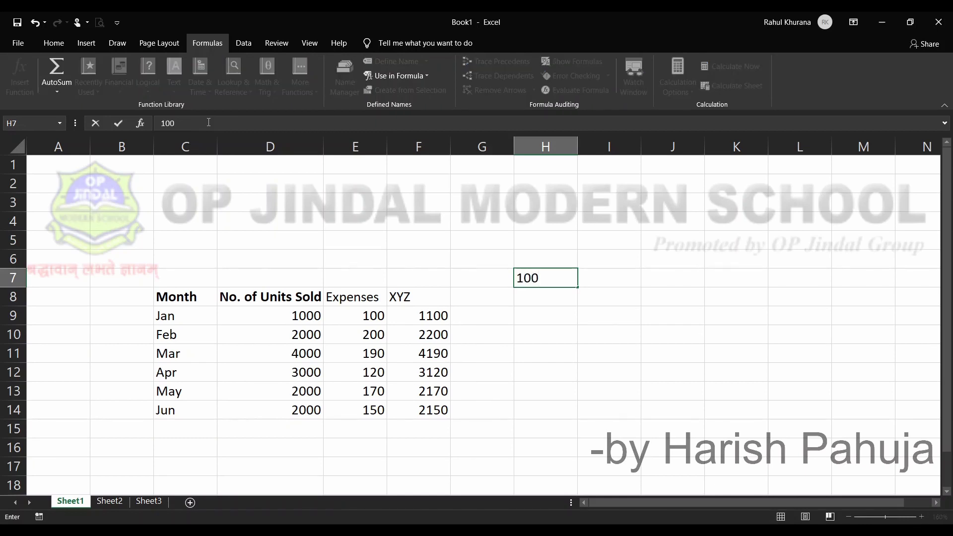
key("Return")
key("Up")
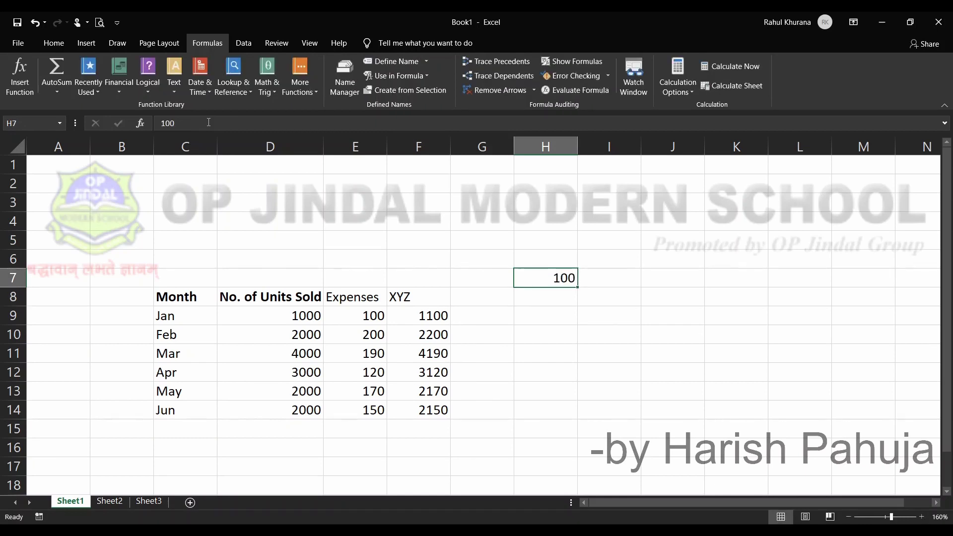
Step: Review the XYZ formulas in cells F9 to F14 again, checking the row references in each
key("Left")
key("Left")
key("Down")
key("Down")
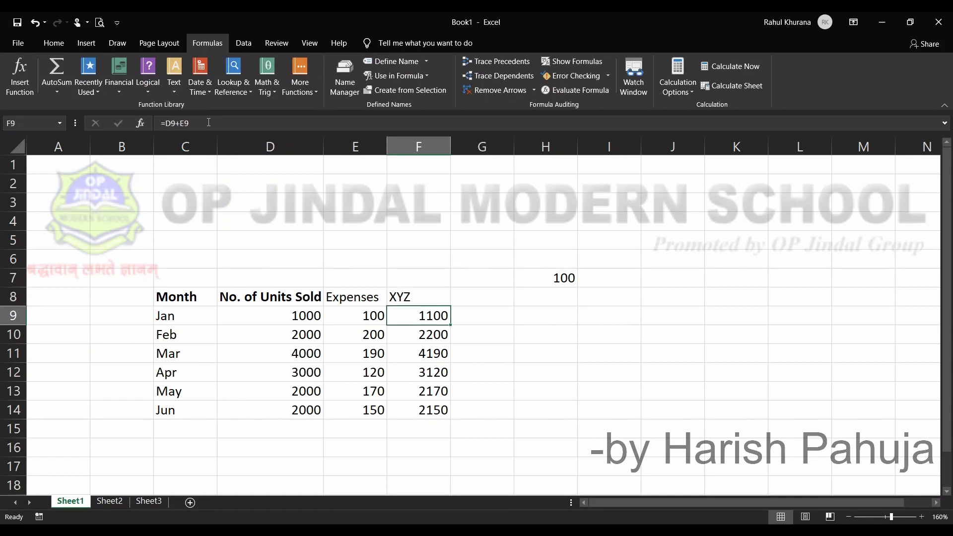
key("Down")
key("Down")
key("Down")
key("Down")
key("Down")
key("Up")
key("Up")
key("Up")
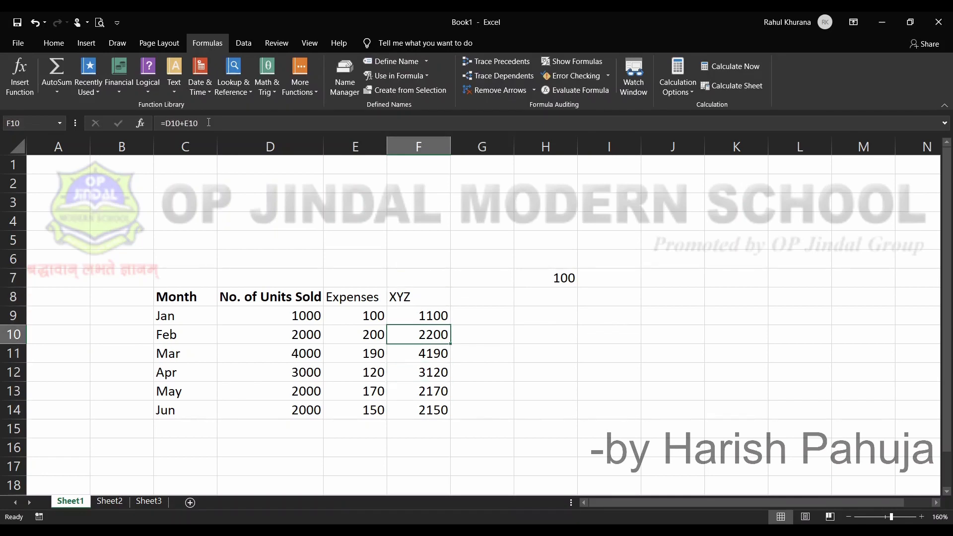
Step: Add the column header "Total" in cell G8, beside XYZ
key("Up")
key("Up")
key("Up")
key("Right")
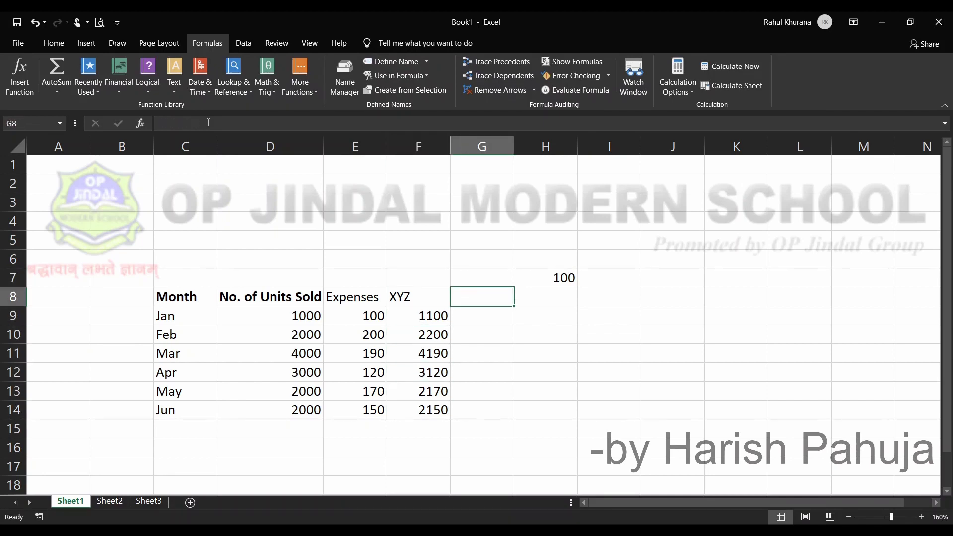
type("Total")
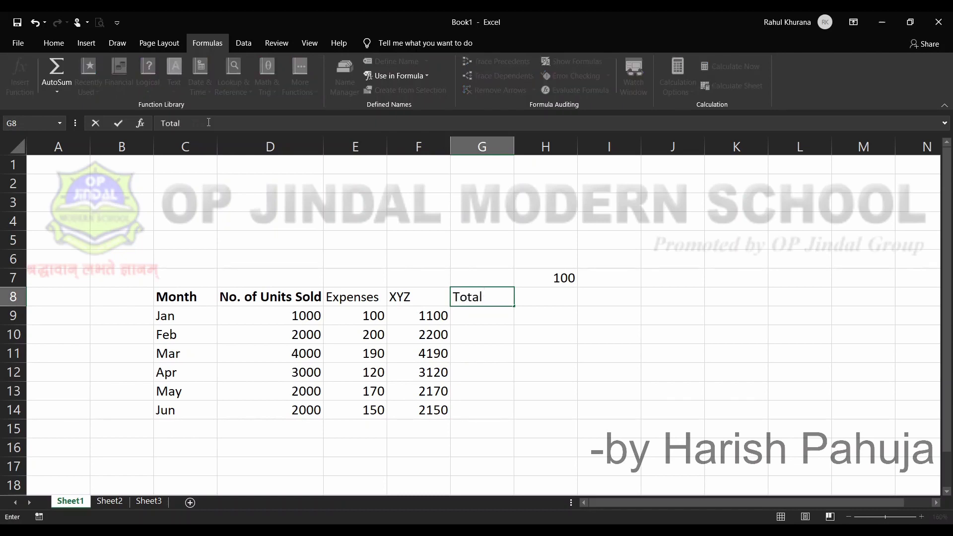
key("Return")
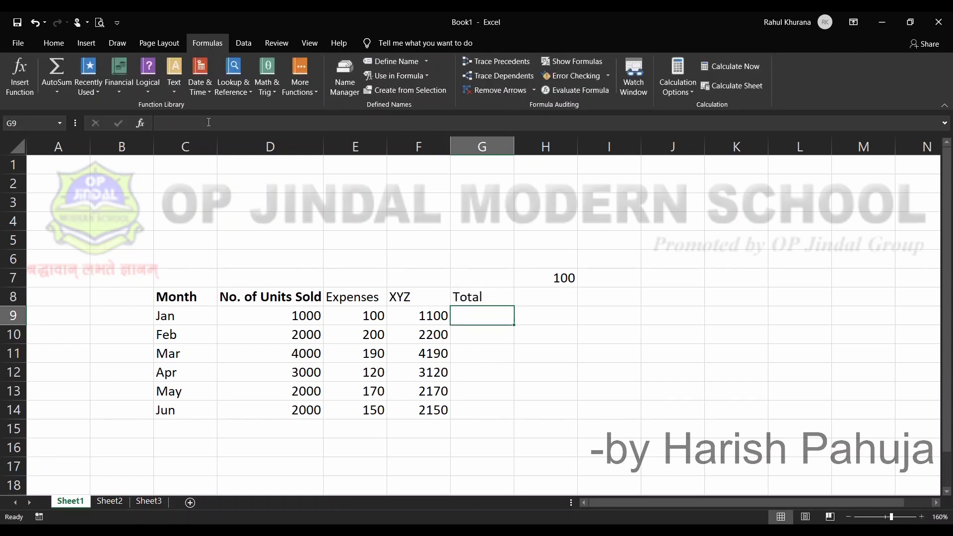
Step: Enter the formula =F9+$H$7 in cell G9, with an absolute reference to the constant
type("=")
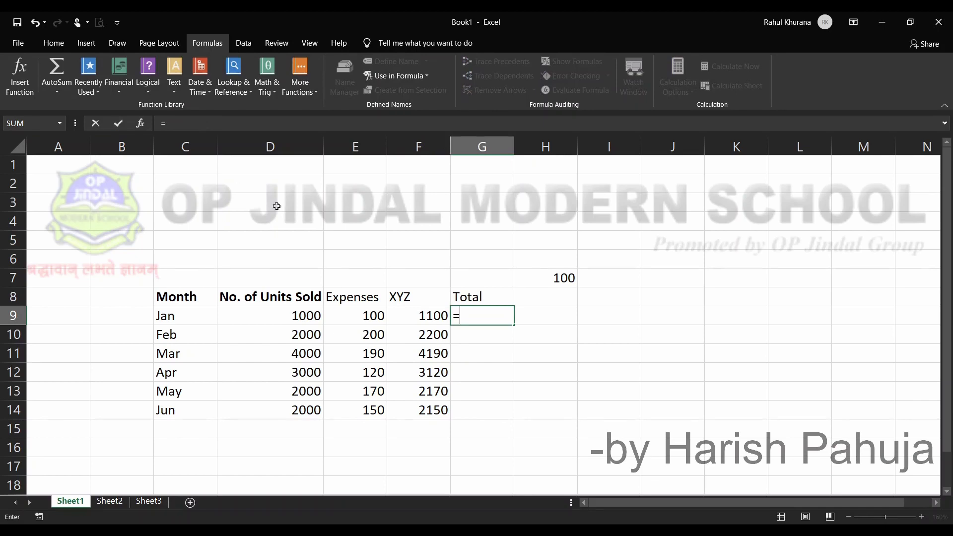
left_click(411, 316)
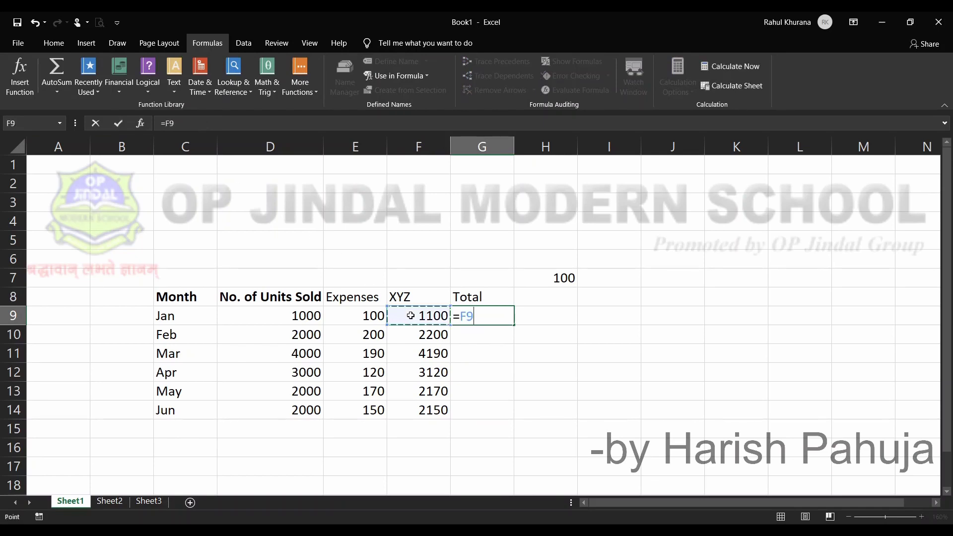
type("+")
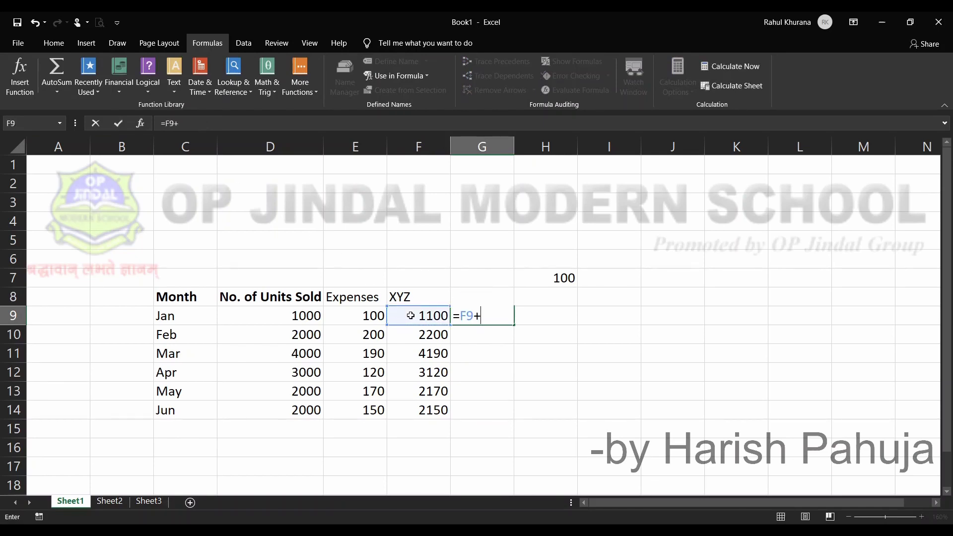
left_click(560, 281)
left_click(491, 314)
type("$")
key("Left")
key("Left")
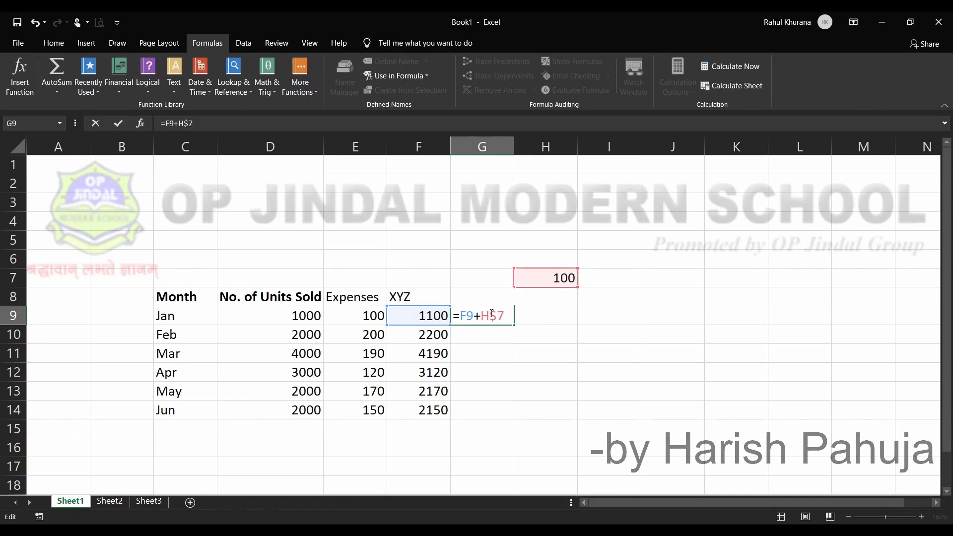
type("$")
key("End")
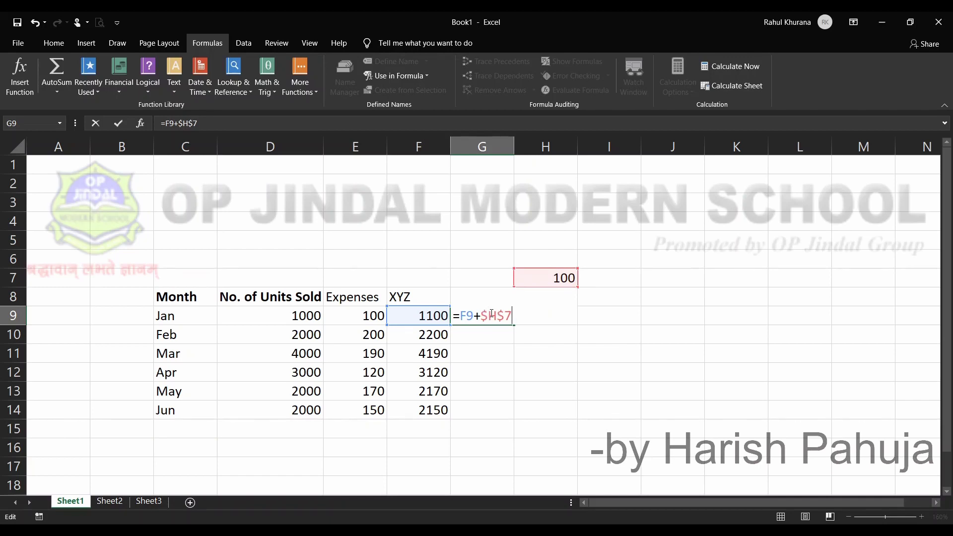
key("Return")
Step: Fill the Total formula from G9 down through G14
left_click(491, 314)
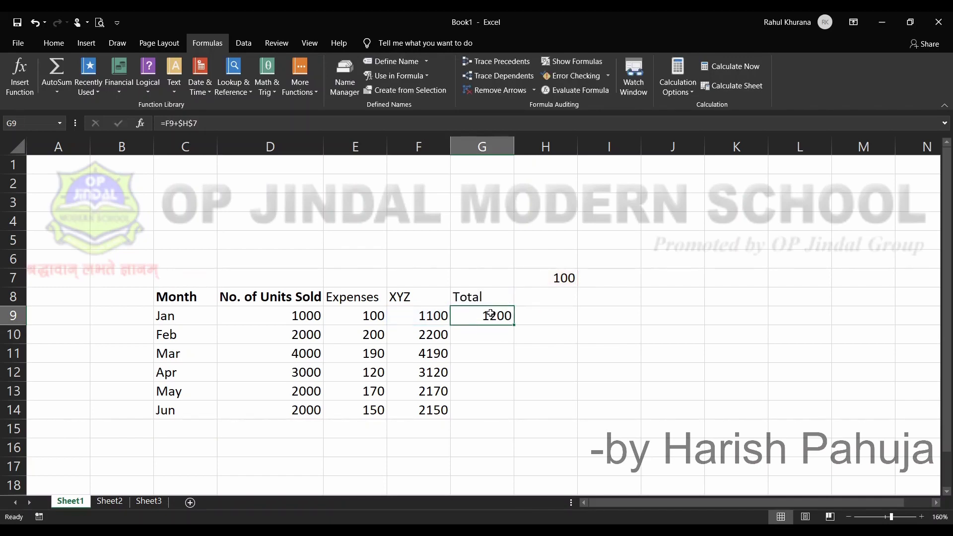
left_click_drag(516, 325, 517, 338)
left_click_drag(517, 374, 521, 412)
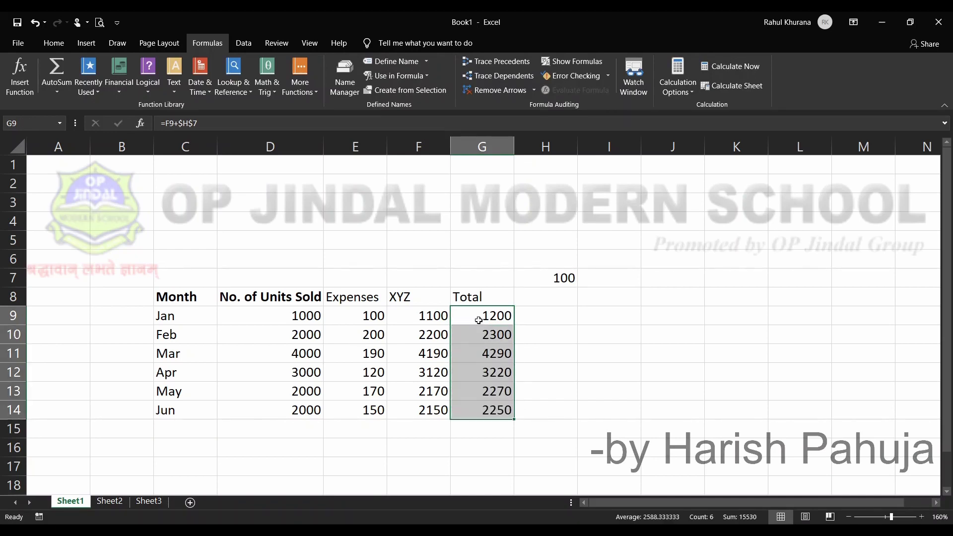
Step: Examine the formulas in cells G9 to G14 to compare how the column F and $H$7 references behave from row to row
left_click(479, 320)
key("Down")
key("Down")
key("Down")
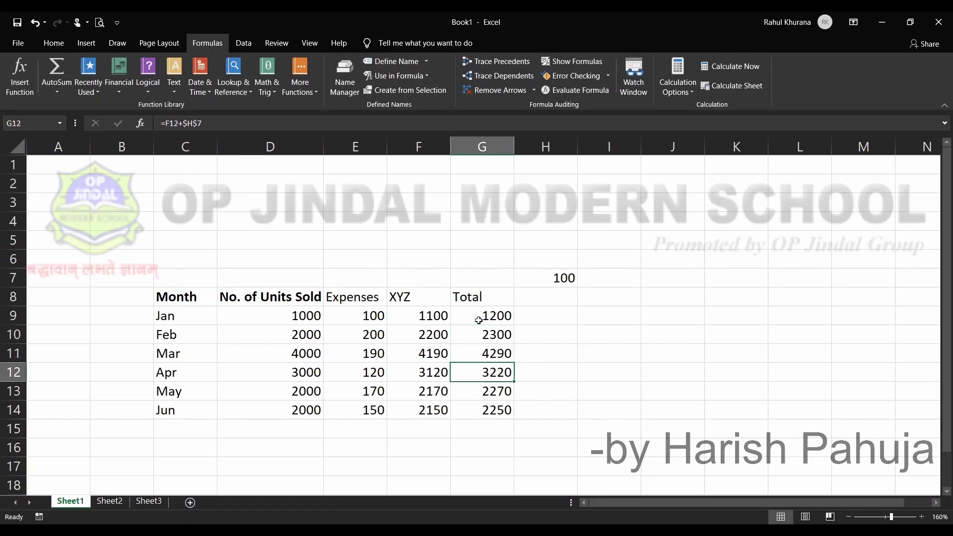
left_click(558, 279)
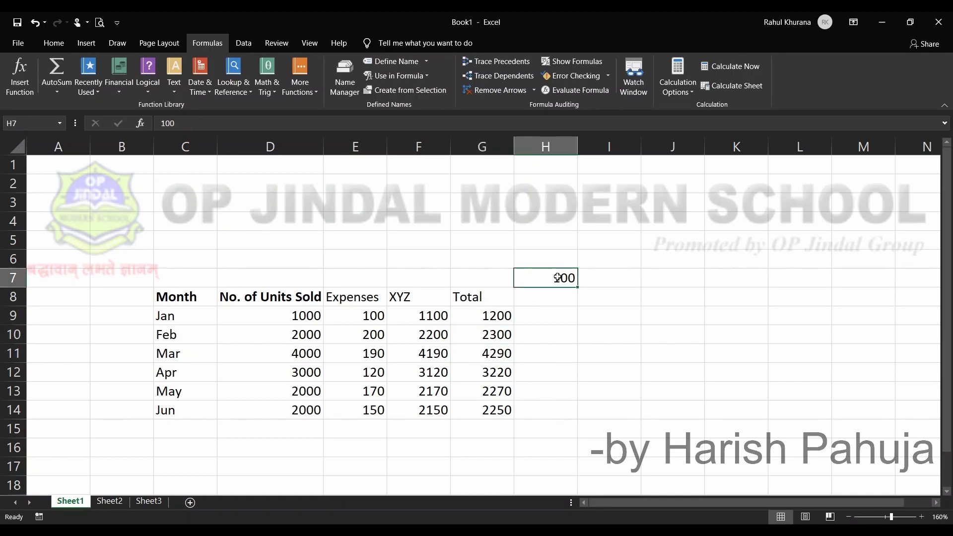
left_click(497, 318)
key("Down")
key("Down")
key("Down")
key("Down")
key("Down")
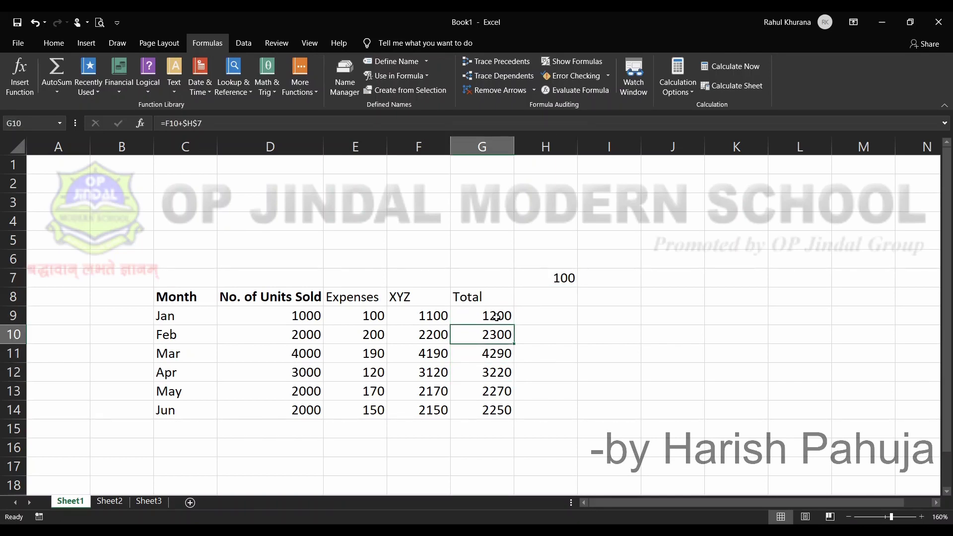
key("Up")
key("Up")
key("Up")
key("Up")
key("Up")
key("Up")
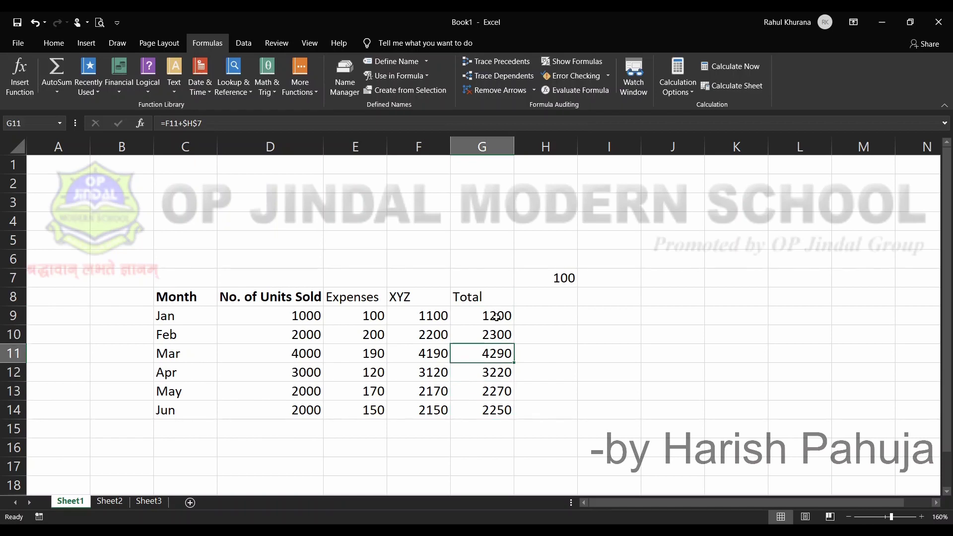
key("Down")
key("Down")
key("Down")
key("Down")
key("Down")
key("Down")
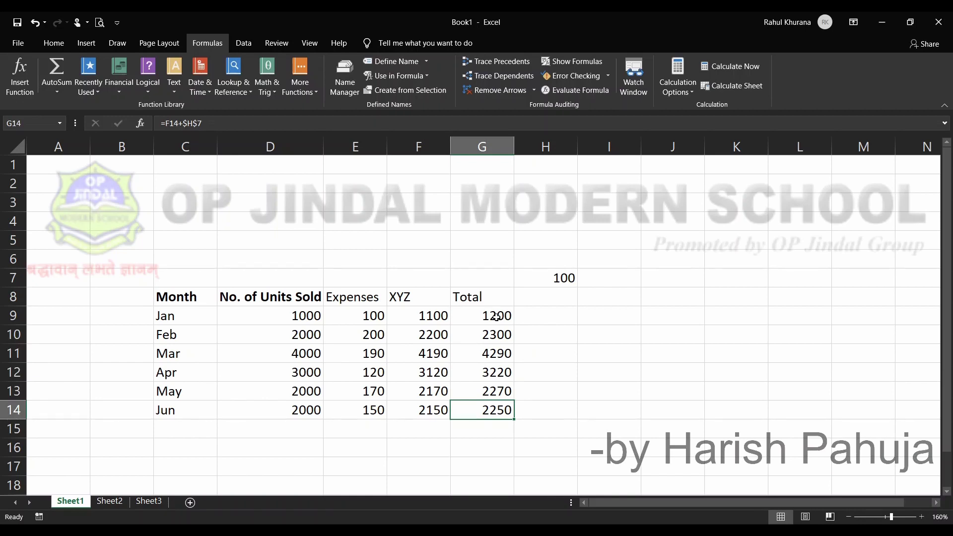
key("Up")
key("Up")
key("Up")
key("Up")
key("Up")
key("Up")
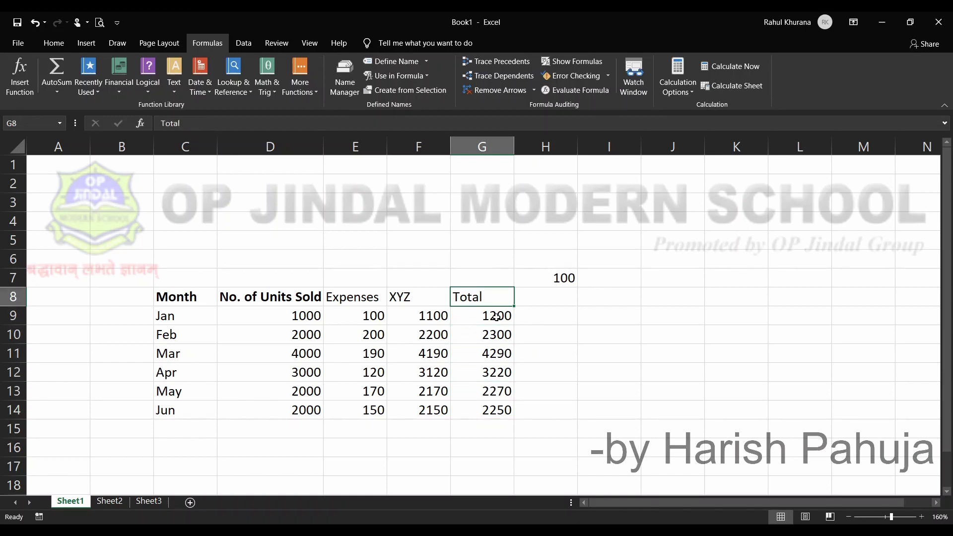
Step: Inspect the constant in cell H7 and relate it to the Total formula in G9
key("Up")
key("Right")
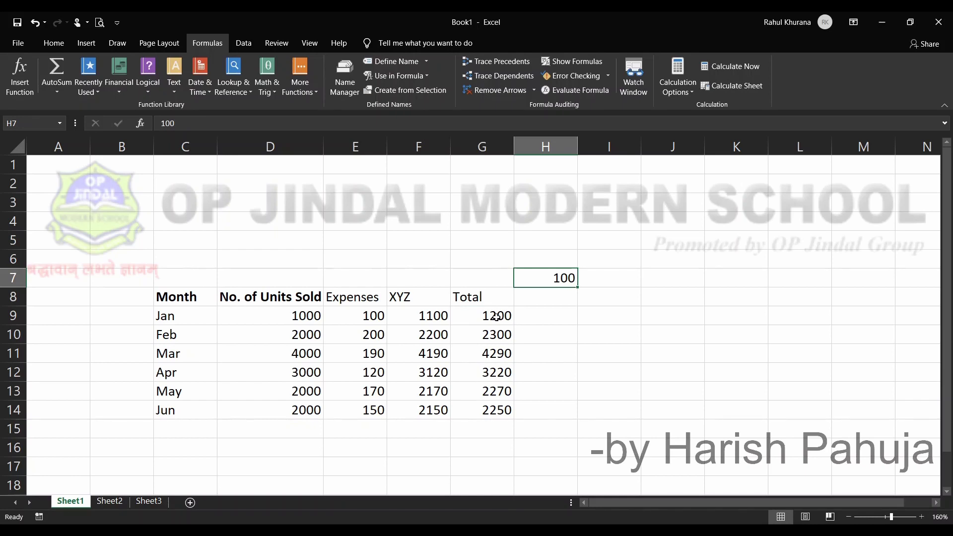
key("Left")
key("Right")
key("Down")
key("Down")
key("Down")
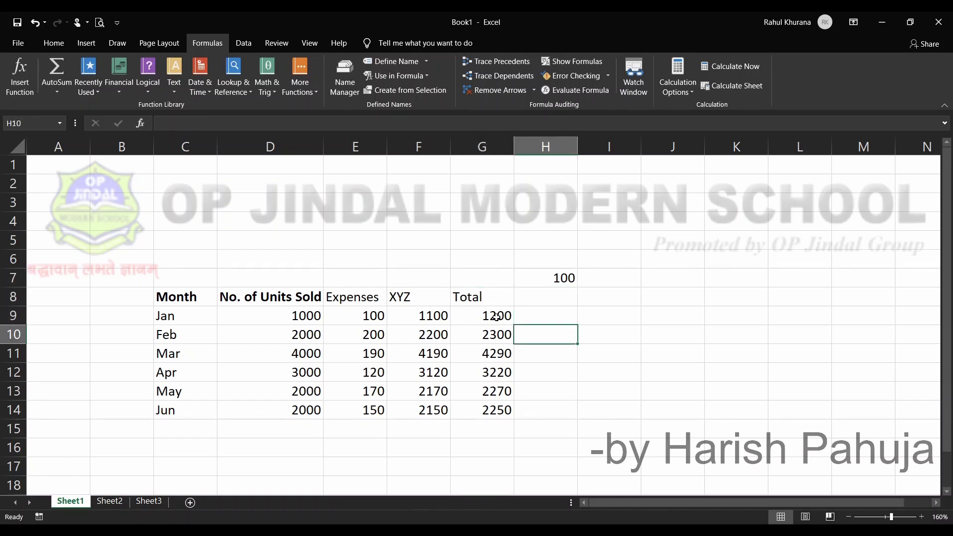
key("Left")
key("Up")
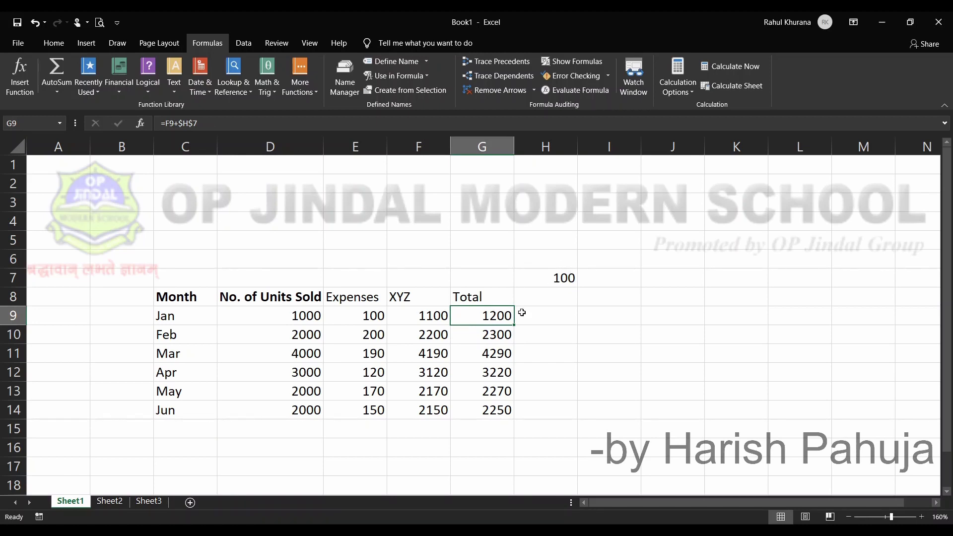
Step: Go through the Total formulas for Jan to Jun once more, checking the relative part against the absolute part
key("Down")
key("Down")
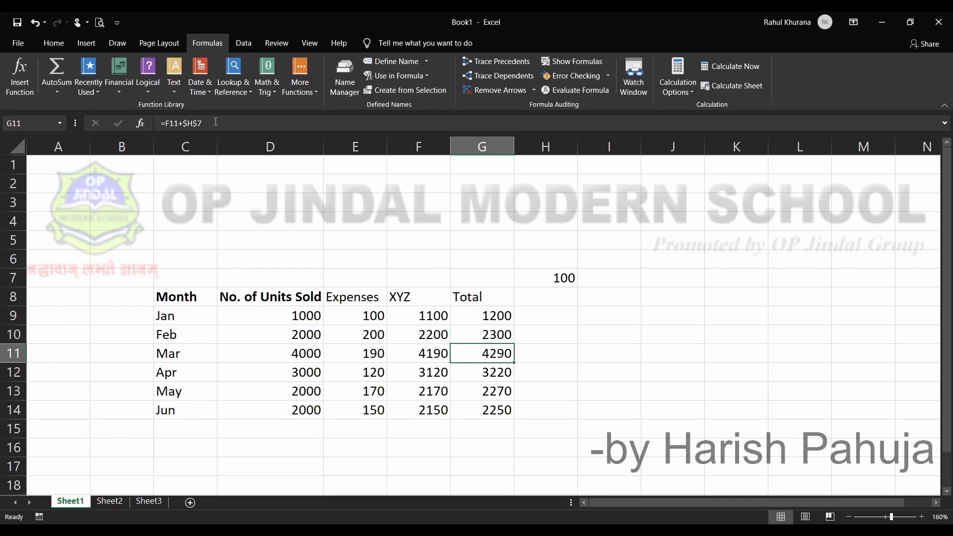
key("Down")
key("Down")
key("Up")
key("Up")
key("Up")
key("Up")
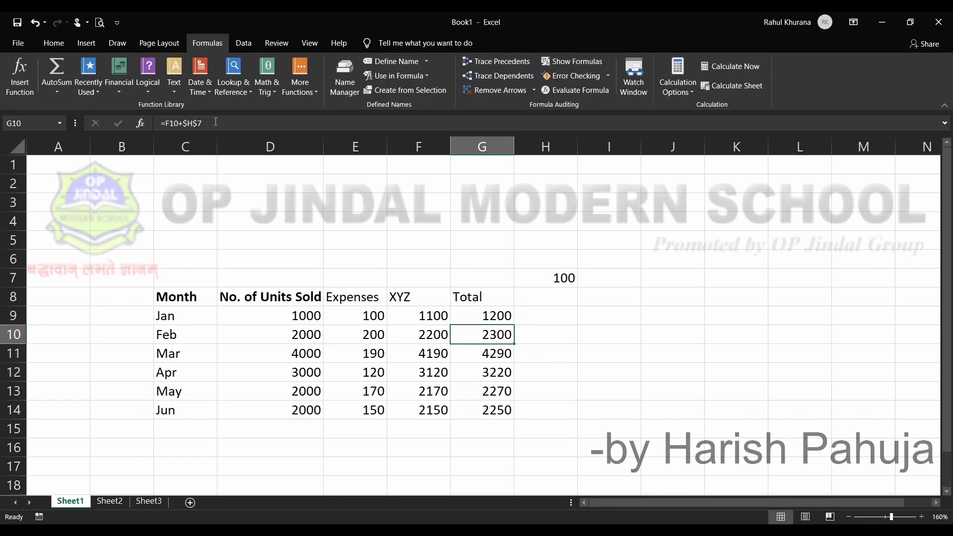
key("Down")
key("Down")
key("Down")
key("Down")
key("Down")
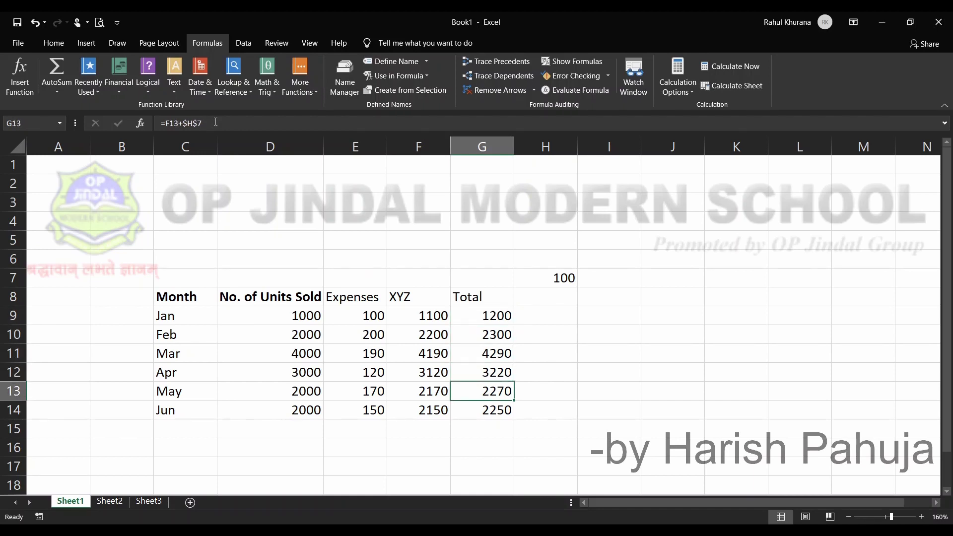
key("Up")
key("Up")
key("Up")
key("Up")
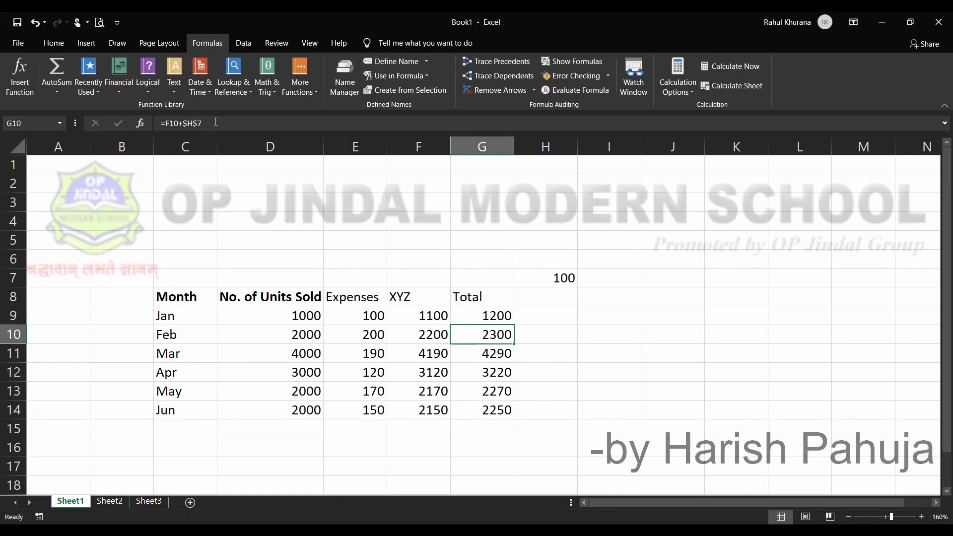
key("Down")
key("Down")
key("Down")
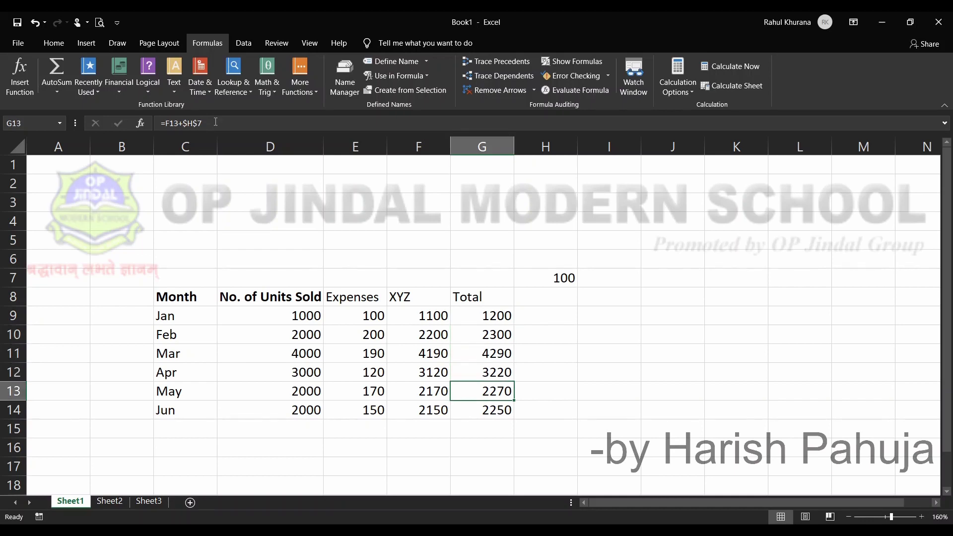
key("Down")
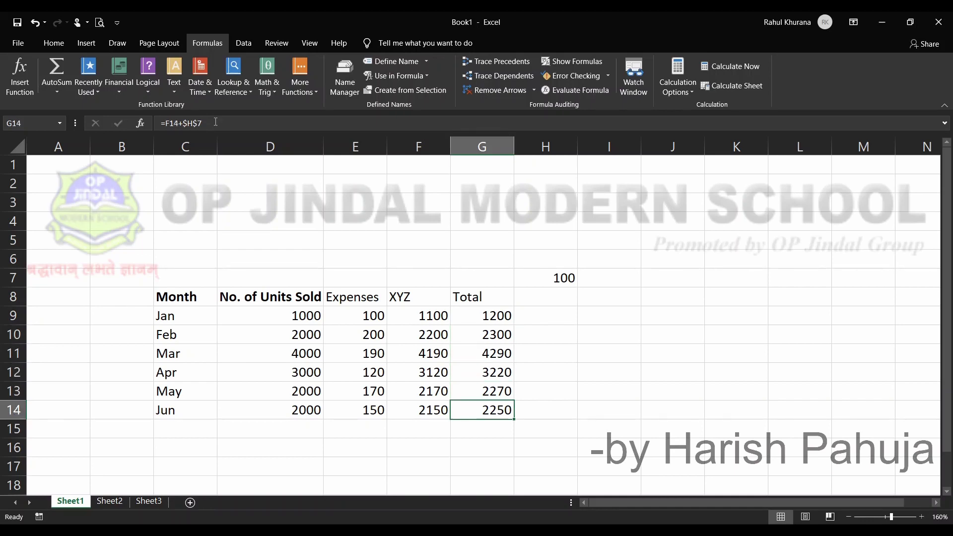
key("Up")
key("Up")
key("Up")
key("Up")
key("Up")
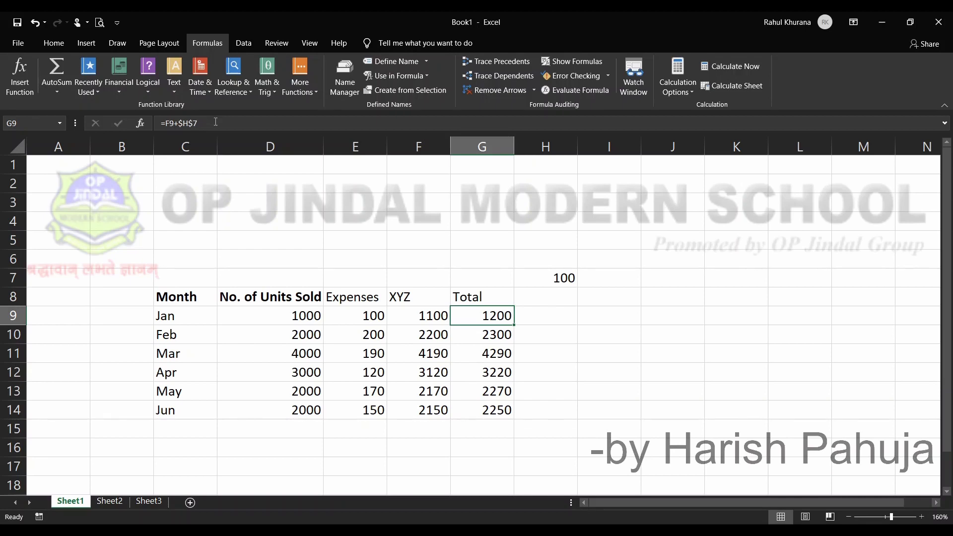
Step: Enter the formula =F9+H$7 in cell H9, fixing only the row of the H7 reference
key("Up")
key("Right")
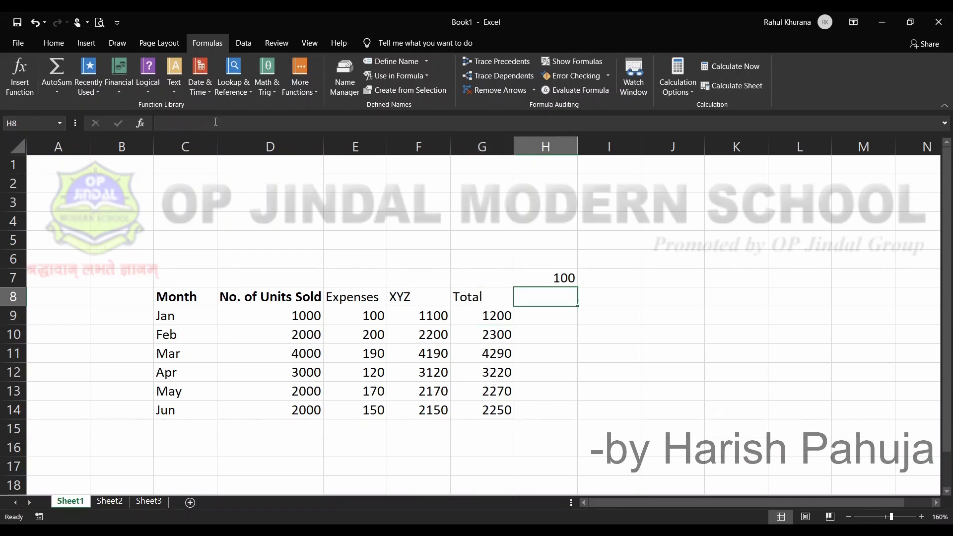
key("Down")
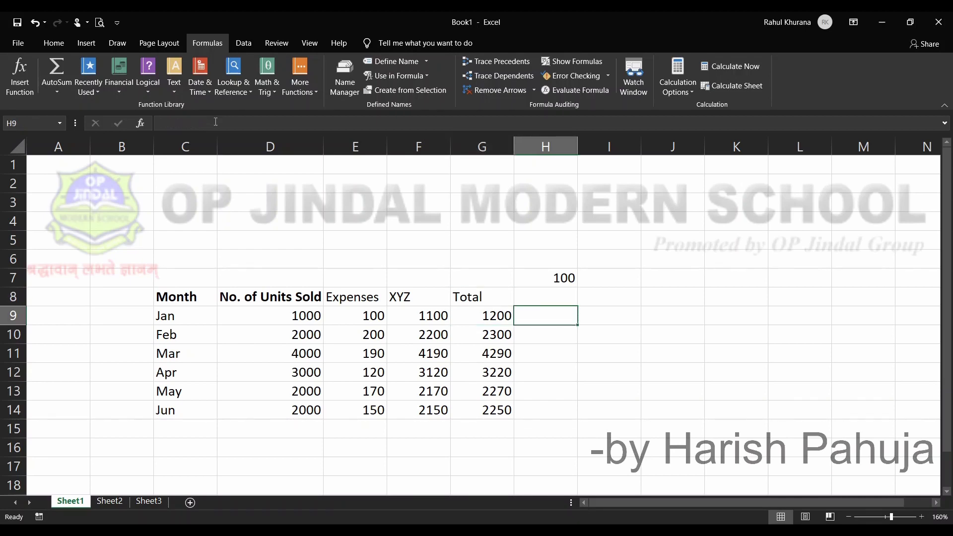
type("=")
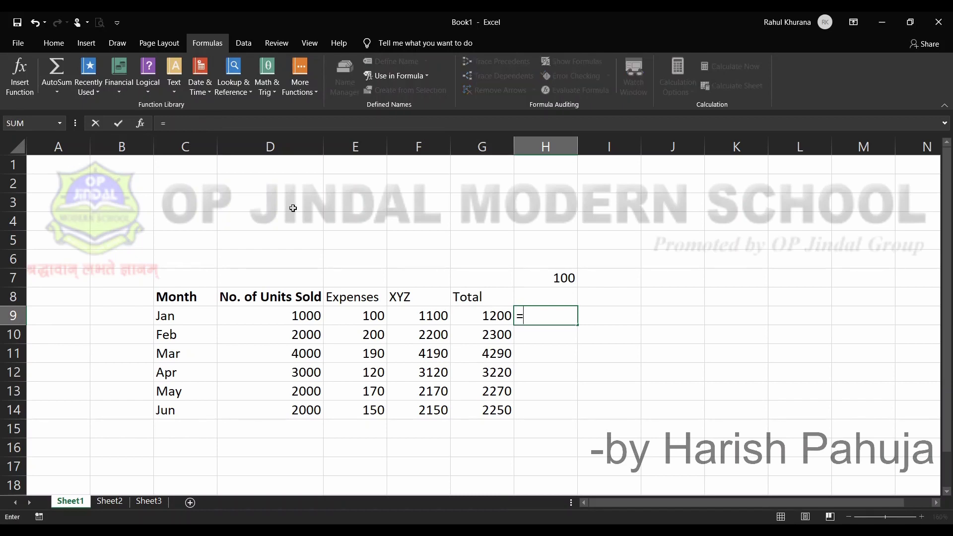
left_click(415, 314)
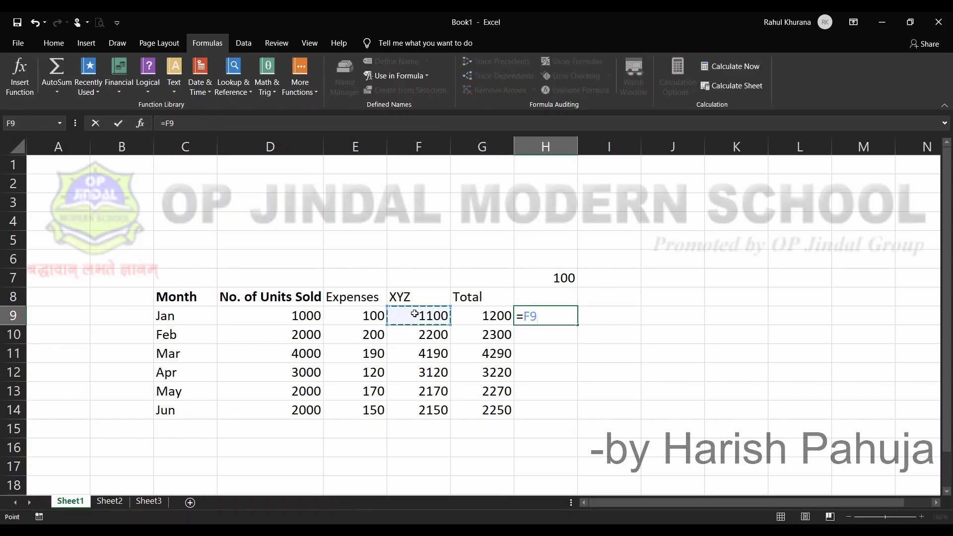
type("+")
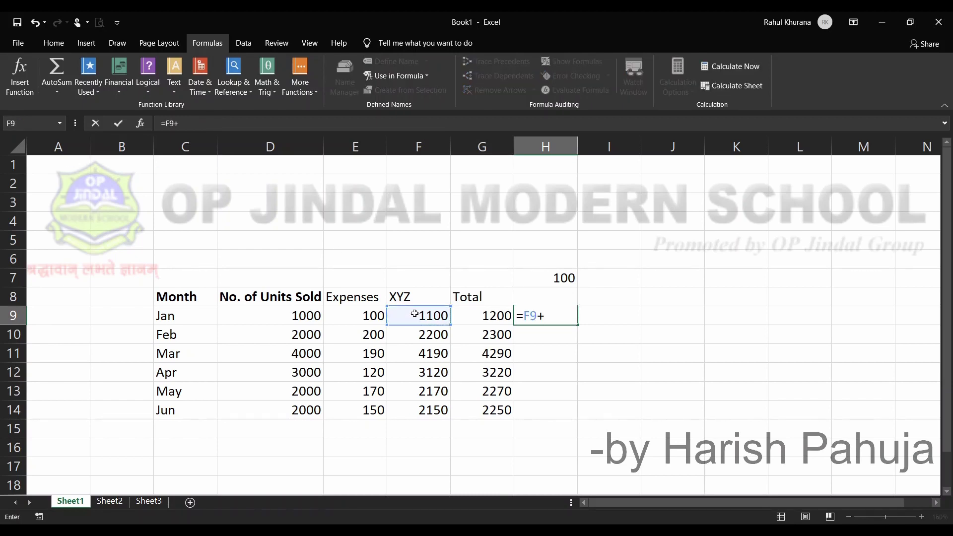
left_click(545, 279)
left_click(553, 316)
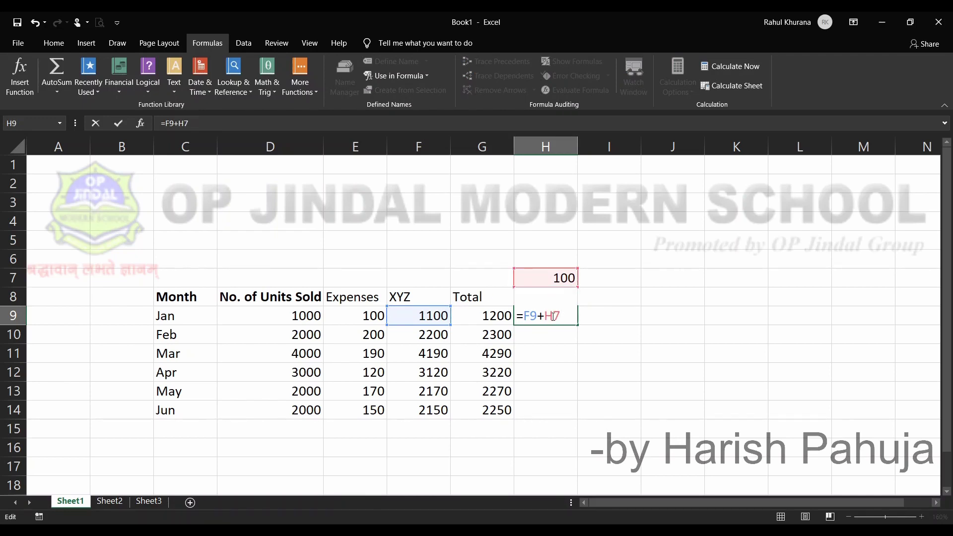
type("$")
key("Left")
key("Left")
key("Return")
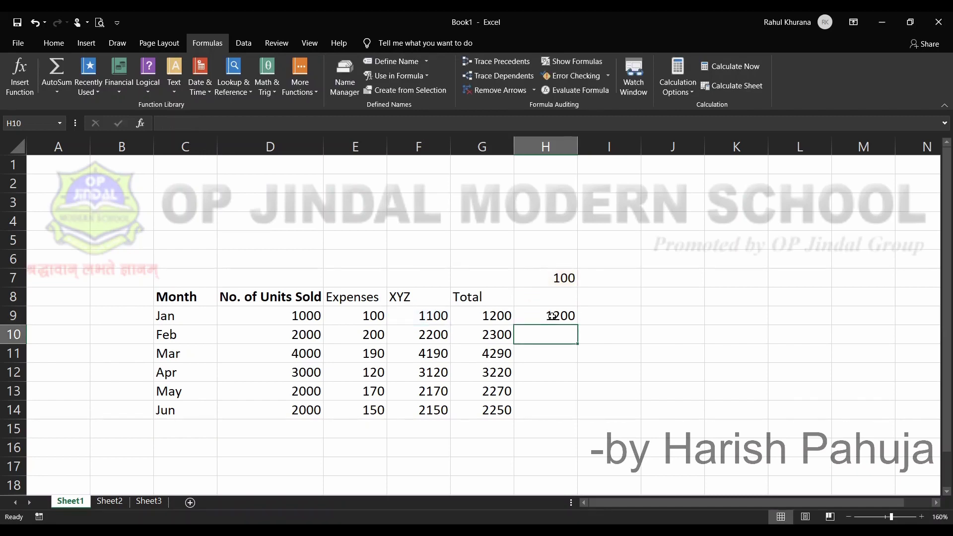
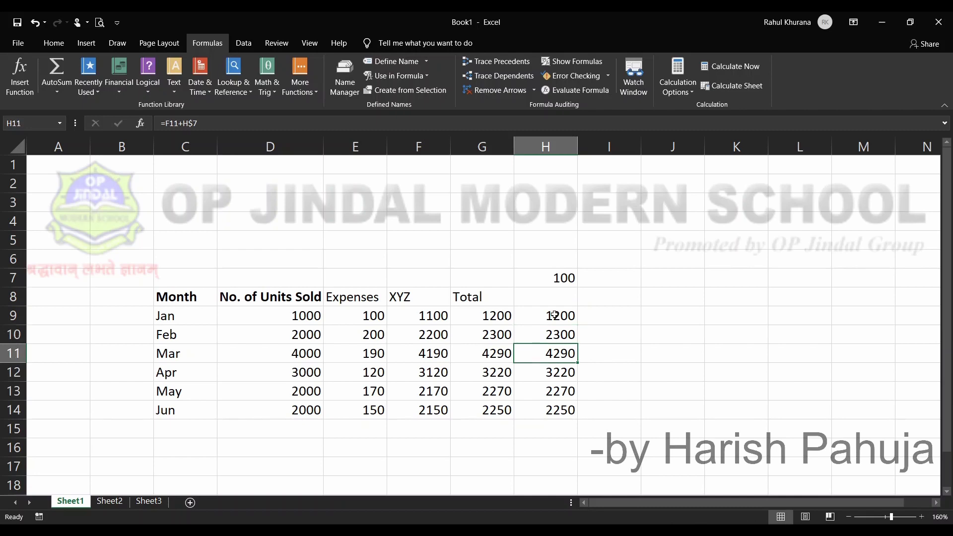
Step: Examine the formulas in cells H9 to H14 to see how the F reference and the row-fixed H$7 reference behave
key("Up")
key("Up")
key("Up")
key("Up")
key("Up")
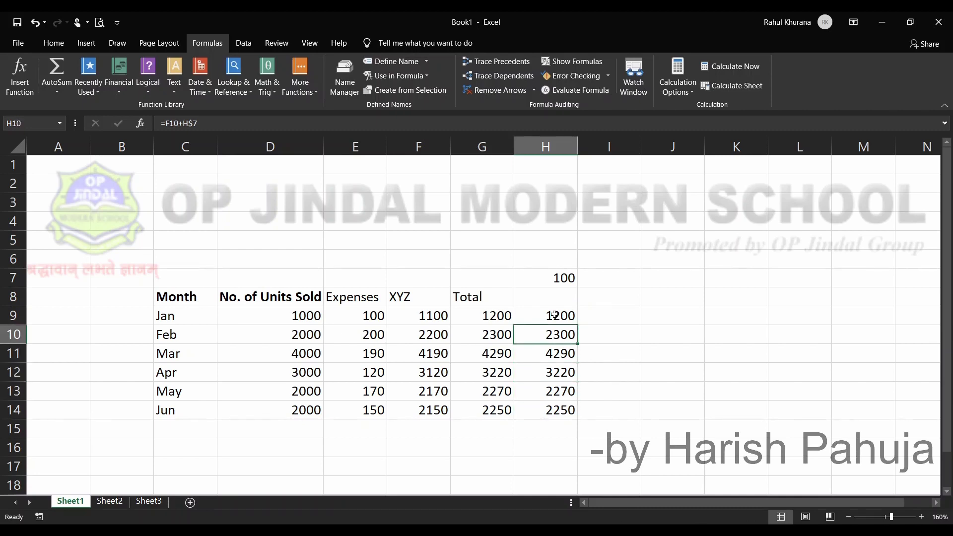
key("Down")
key("Down")
key("Down")
key("Down")
key("Down")
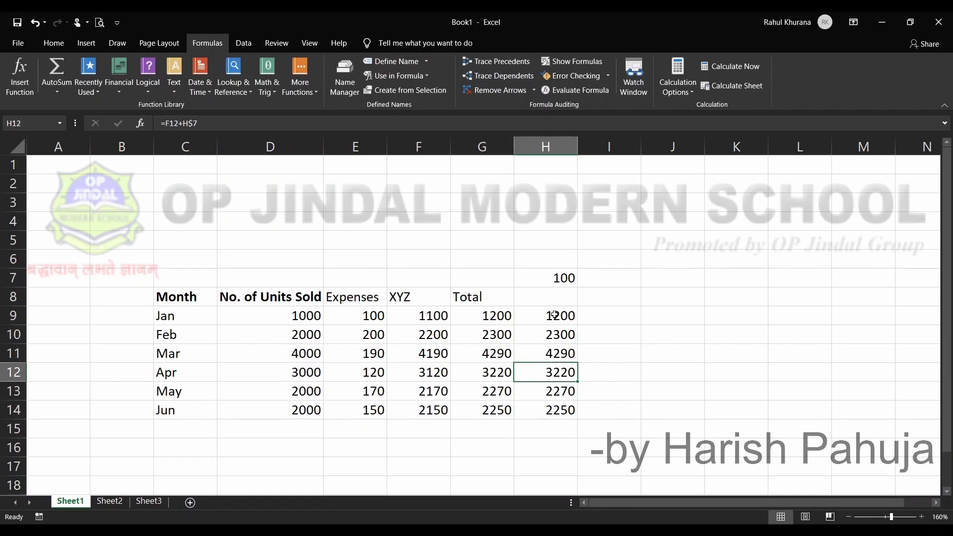
key("Up")
key("Up")
key("Up")
key("Up")
key("Up")
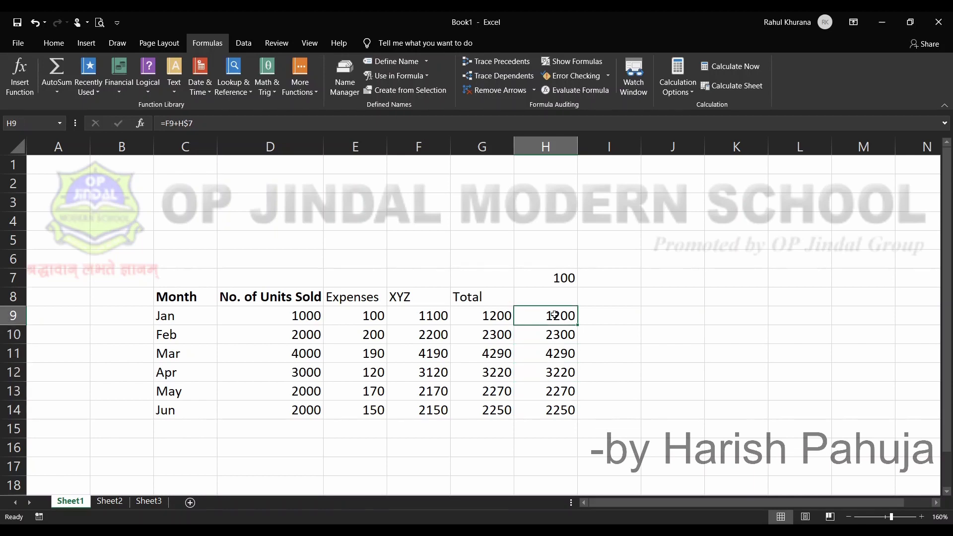
Step: Change the formula in H9 to =F9+$H7 and fill it down through H14
left_click(185, 122)
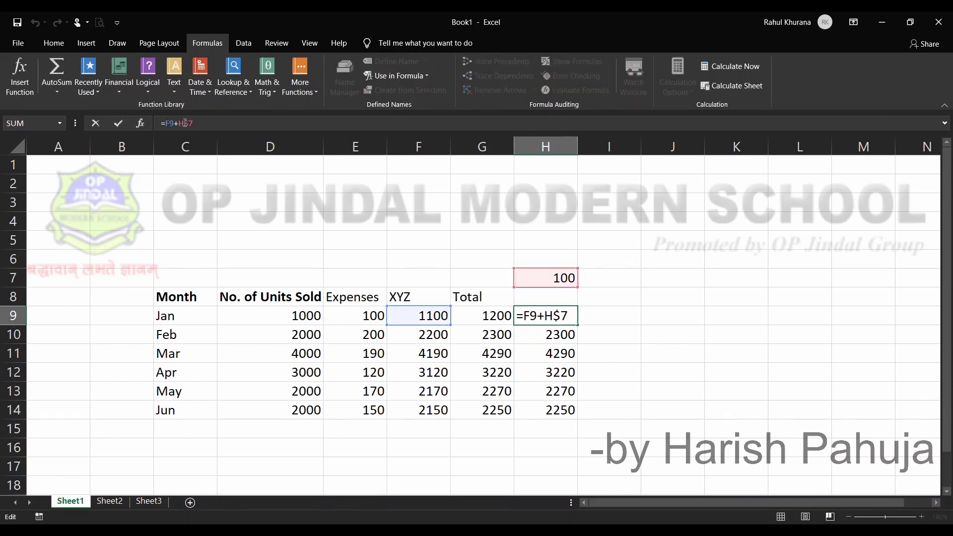
key("Delete")
key("Left")
type("$")
key("Return")
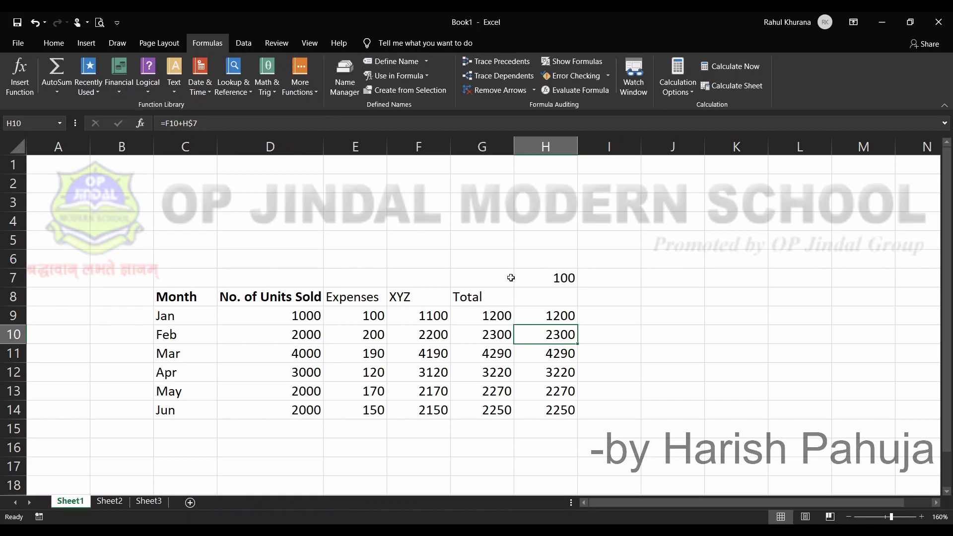
left_click(541, 311)
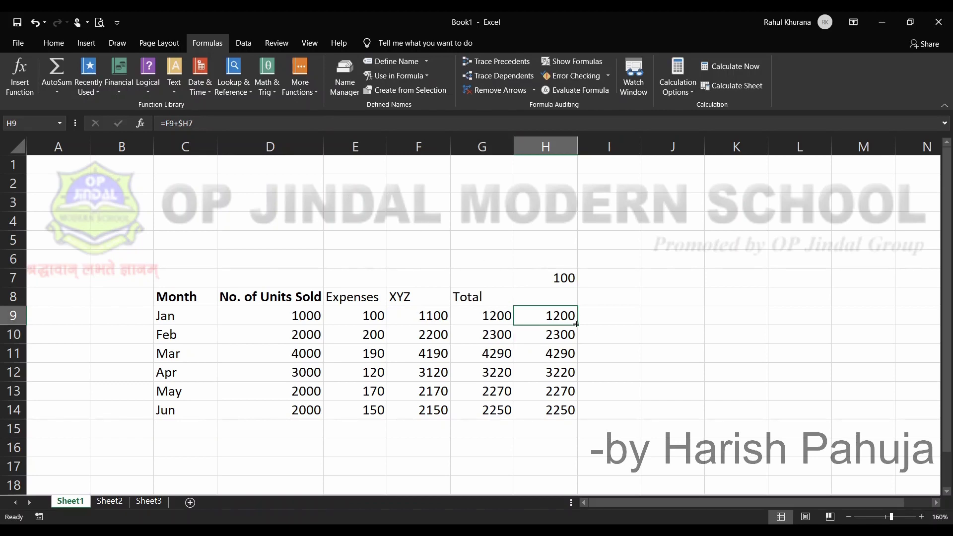
left_click_drag(578, 327, 581, 412)
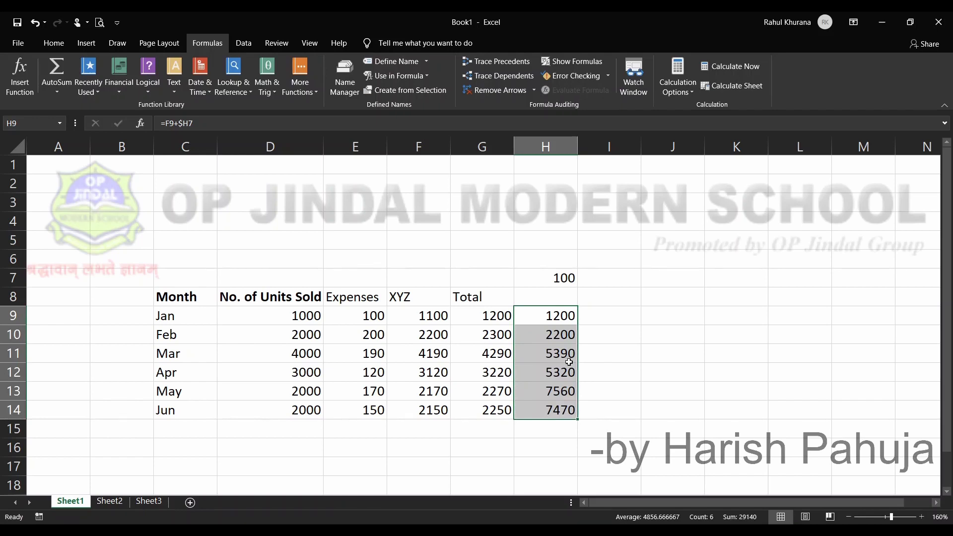
Step: Examine the refilled formulas in column H for Jan to Jun to see how the column-fixed $H7 reference behaves from row to row
left_click(547, 319)
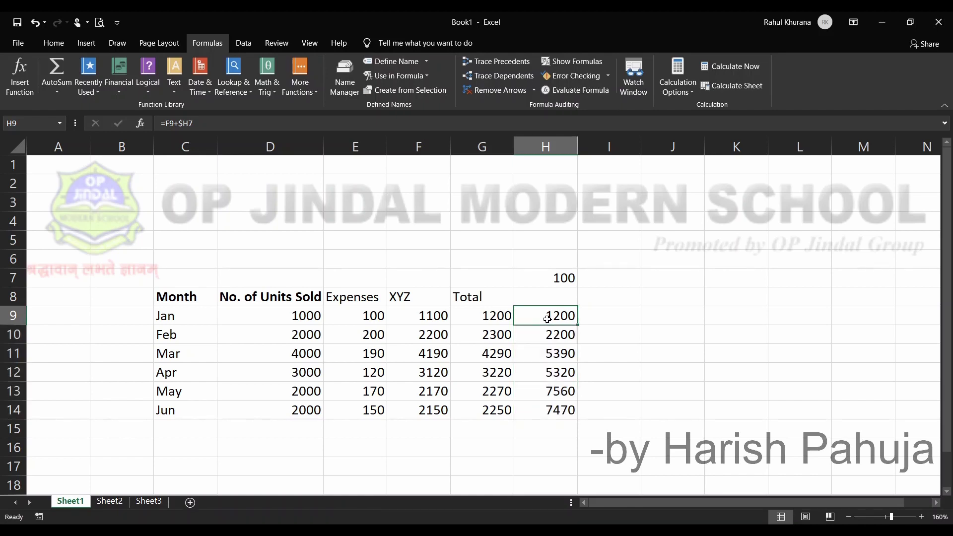
key("Down")
key("Down")
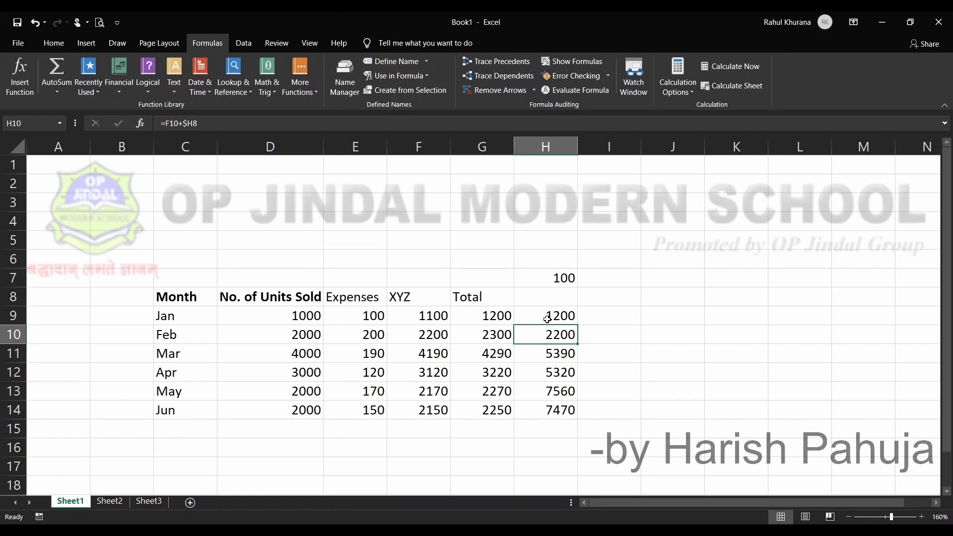
key("Down")
key("Down")
key("Down")
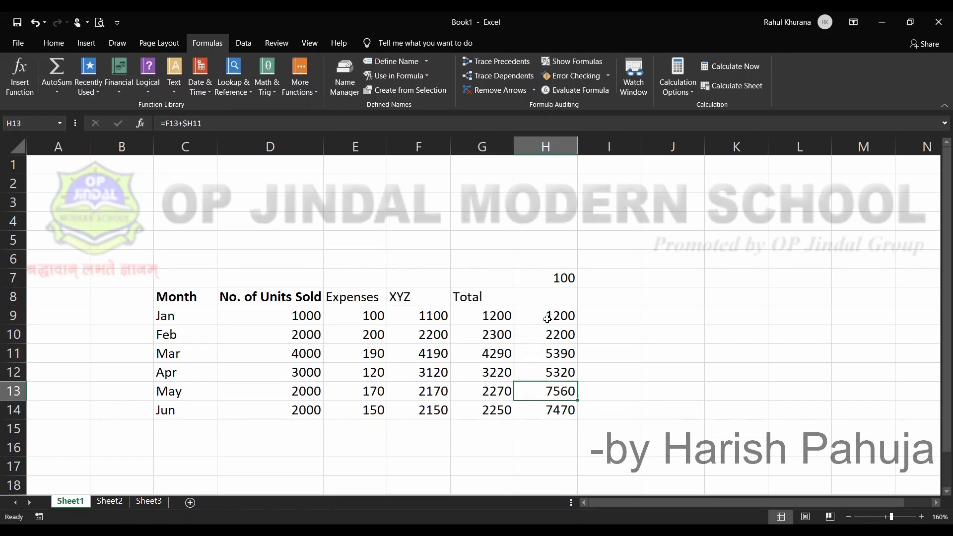
key("Up")
key("Up")
key("Up")
key("Up")
key("Up")
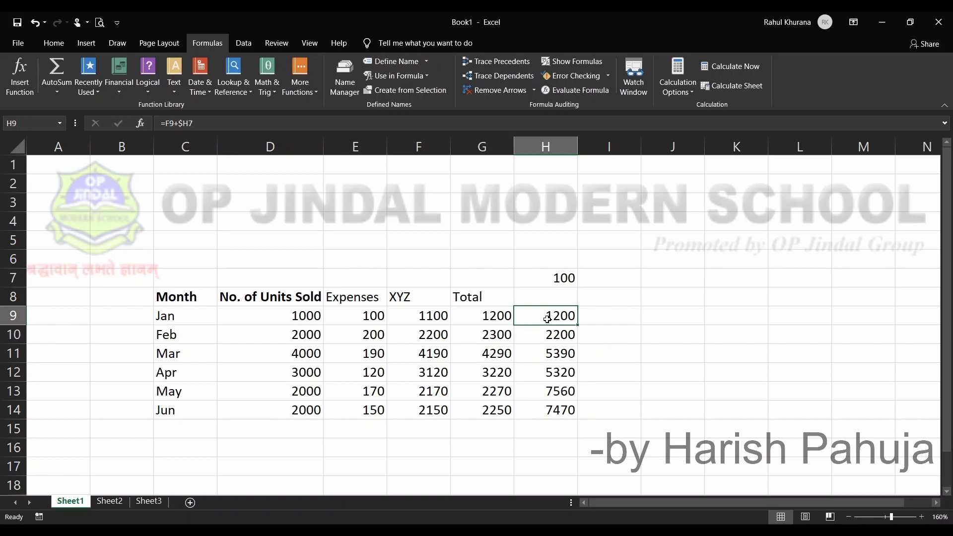
key("Down")
key("Down")
key("Down")
key("Down")
key("Down")
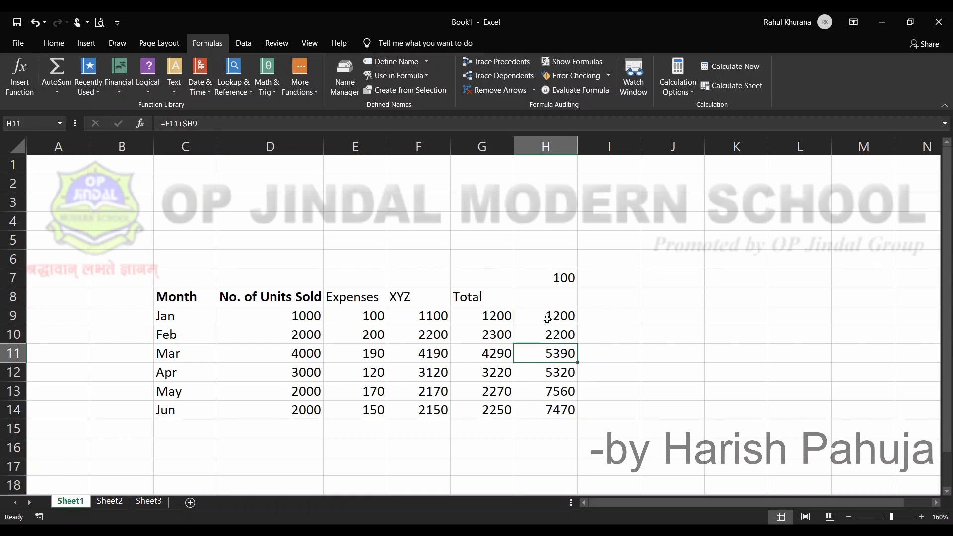
Step: Compare the formulas in H9, H10 and H11 repeatedly and continue down to H14, checking the fixed column against the relative row number
key("Up")
key("Up")
key("Up")
key("Up")
key("Up")
key("Down")
key("Down")
key("Down")
key("Up")
key("Up")
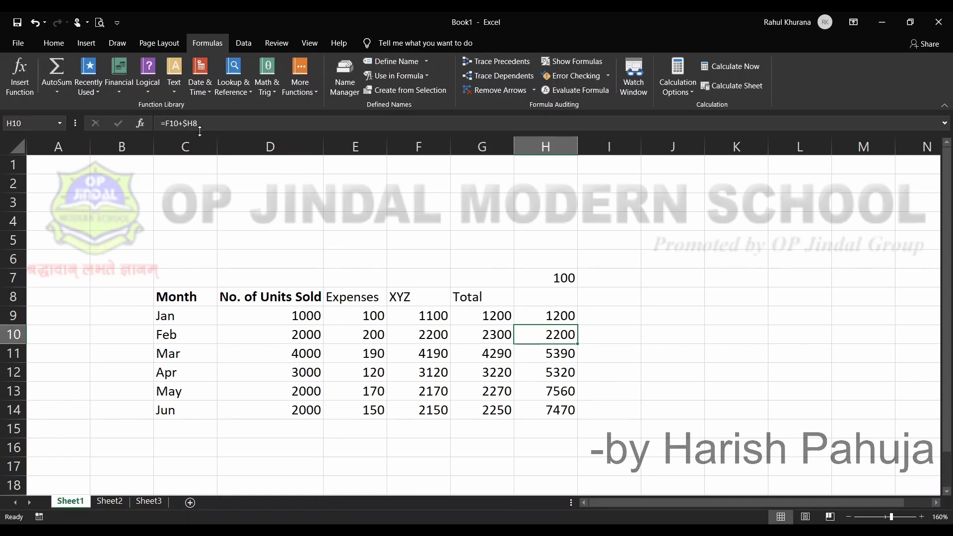
key("Down")
key("Down")
key("Up")
key("Up")
key("Up")
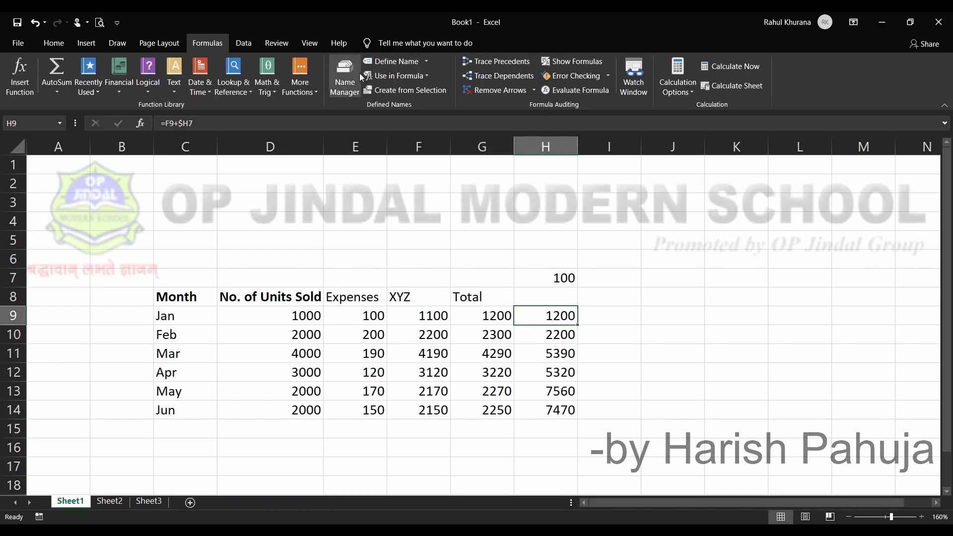
key("Down")
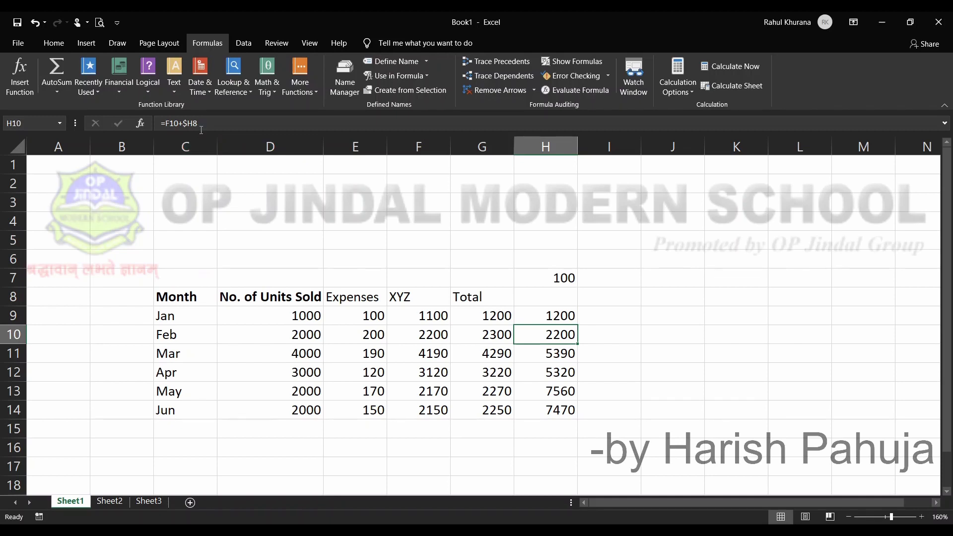
key("Down")
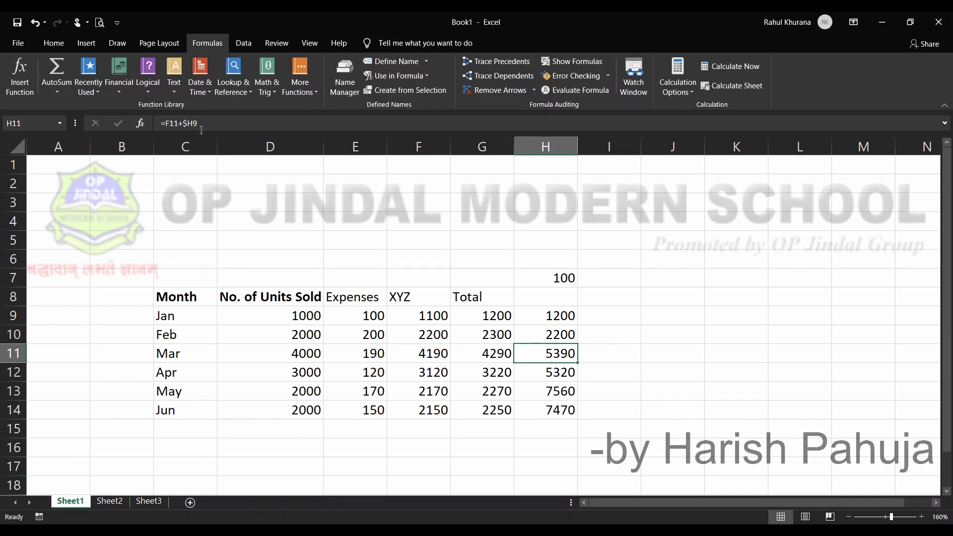
key("Down")
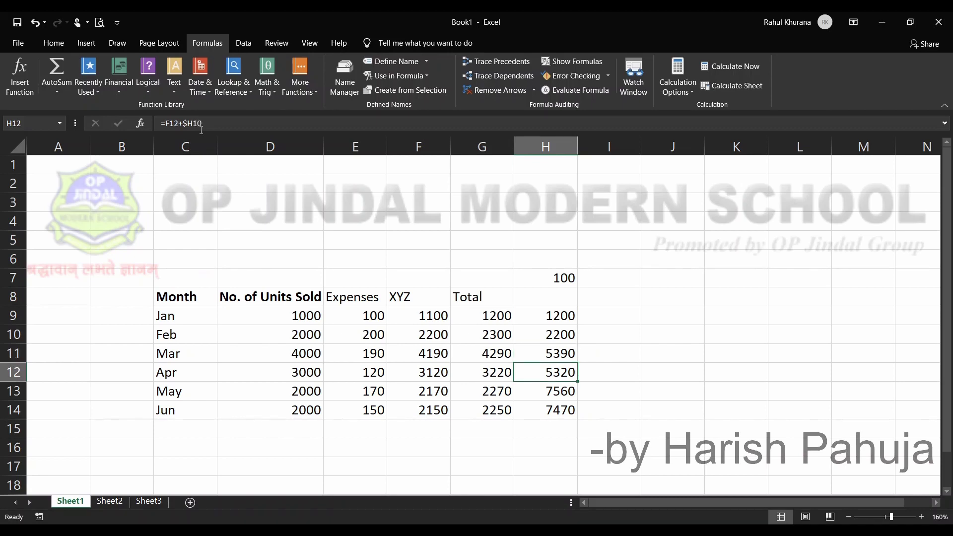
key("Down")
key("Down")
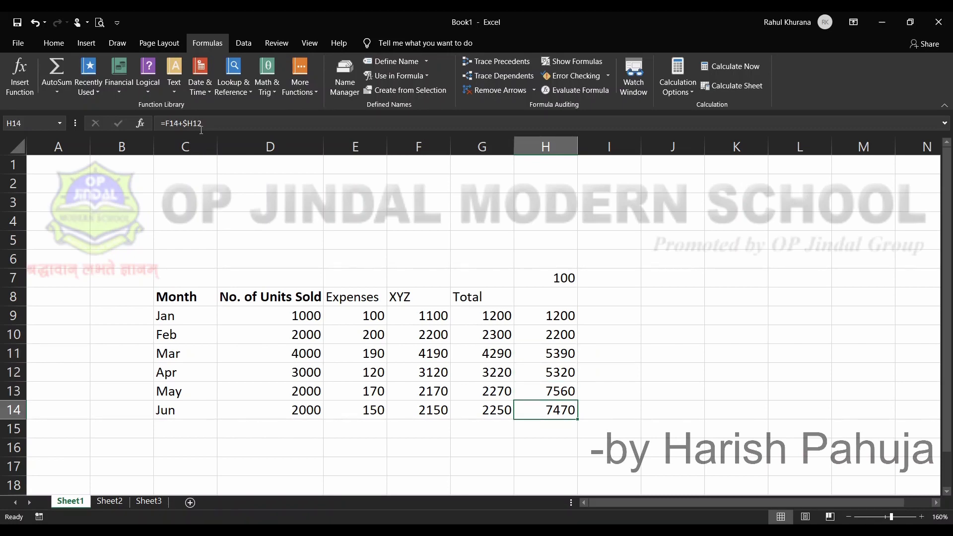